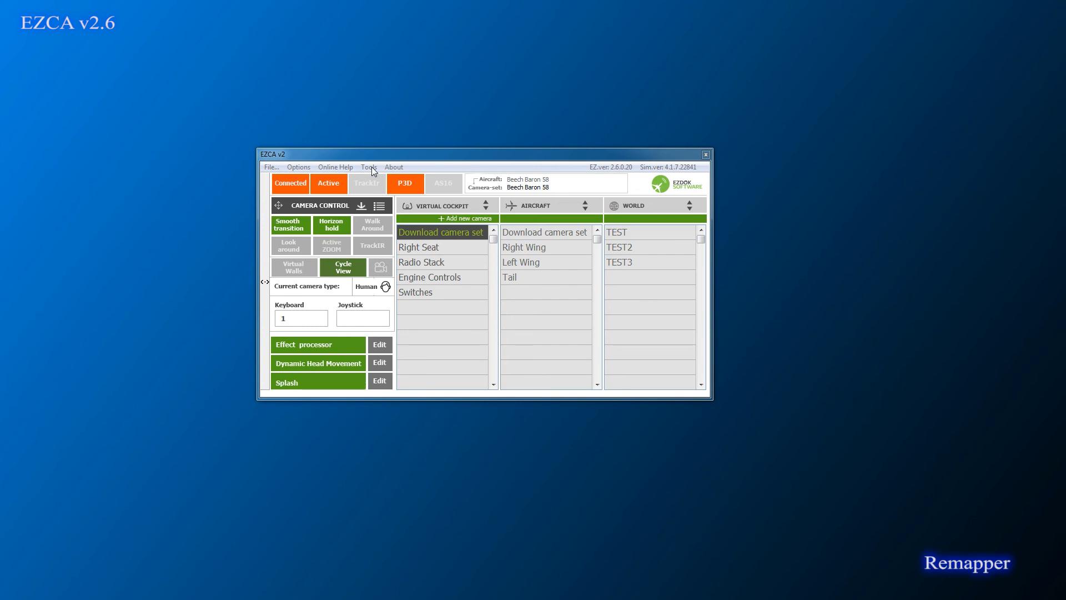
- Open the camera-set remapper and reposition its window
click(371, 167)
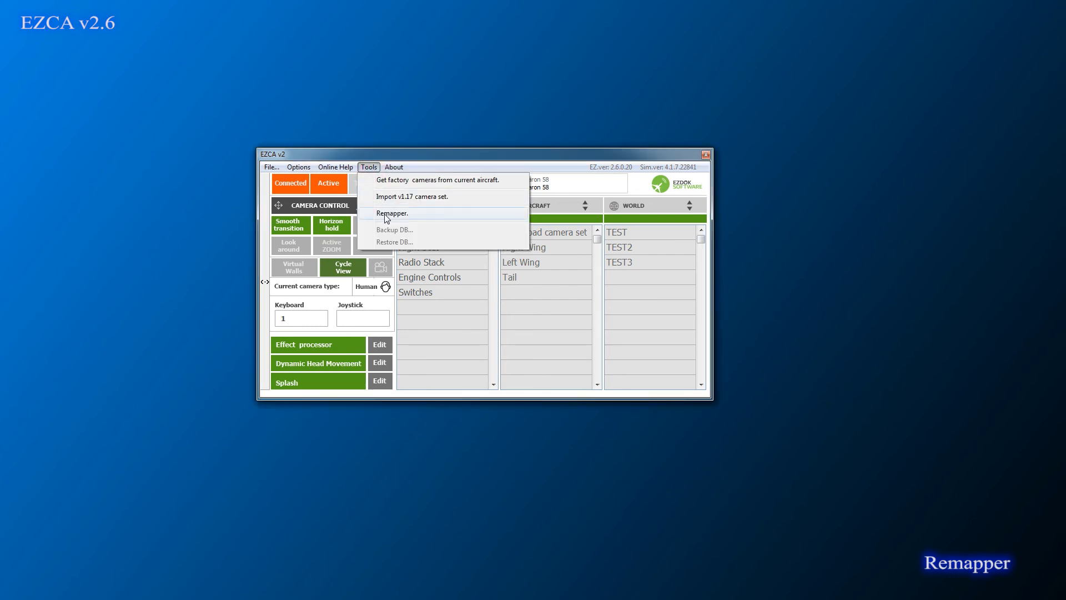
click(398, 155)
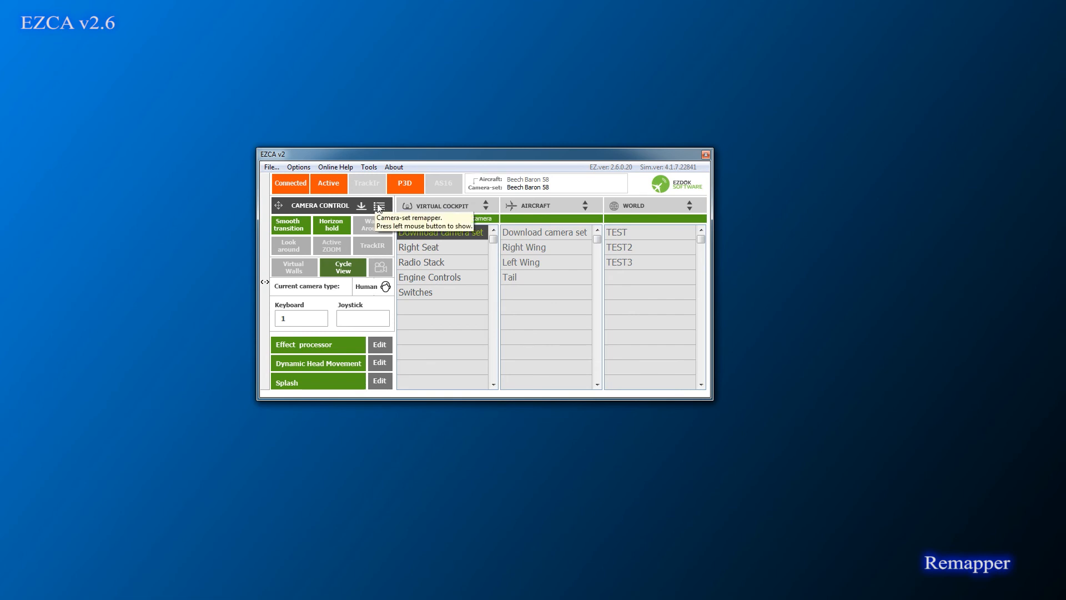
click(380, 208)
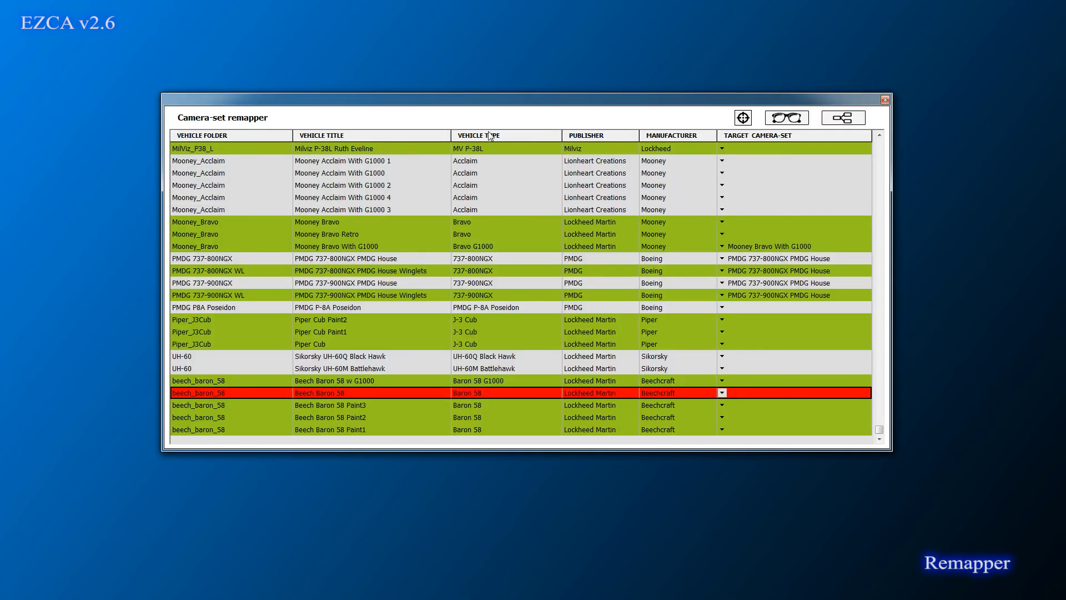
drag(500, 99, 495, 101)
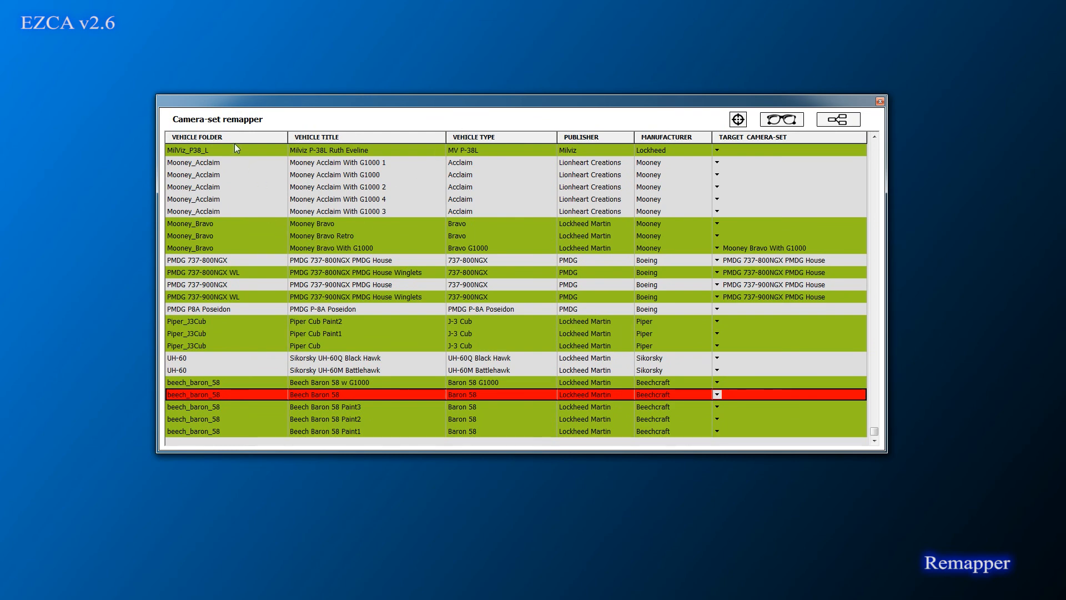
mouse_move(876, 432)
mouse_down()
mouse_move(875, 145)
mouse_move(875, 432)
mouse_up()
- View the list of target camera-sets available for the Beech Baron 58 vehicle
click(717, 395)
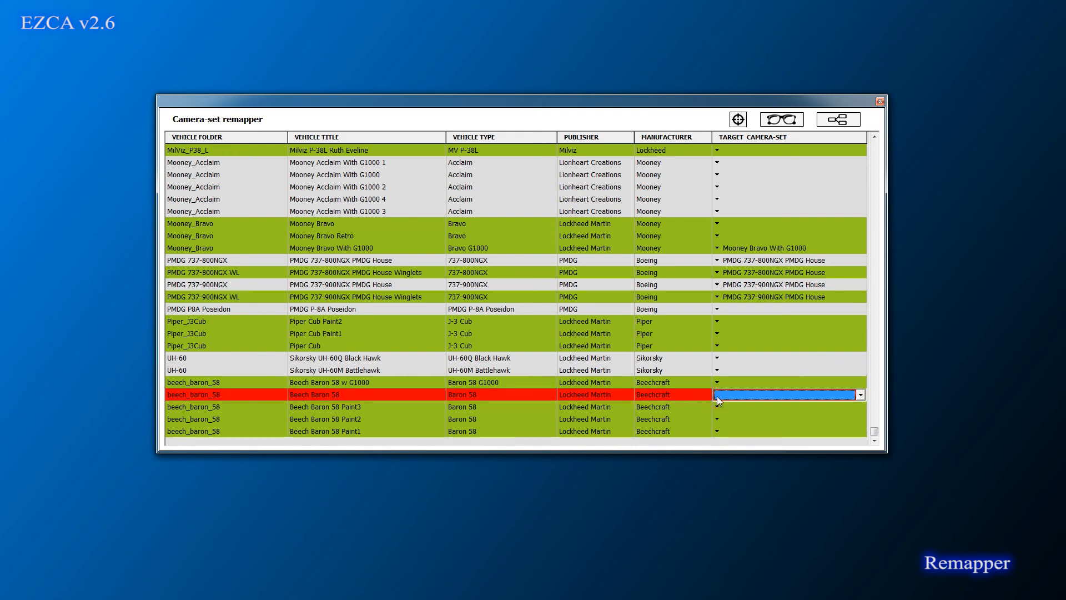
click(718, 396)
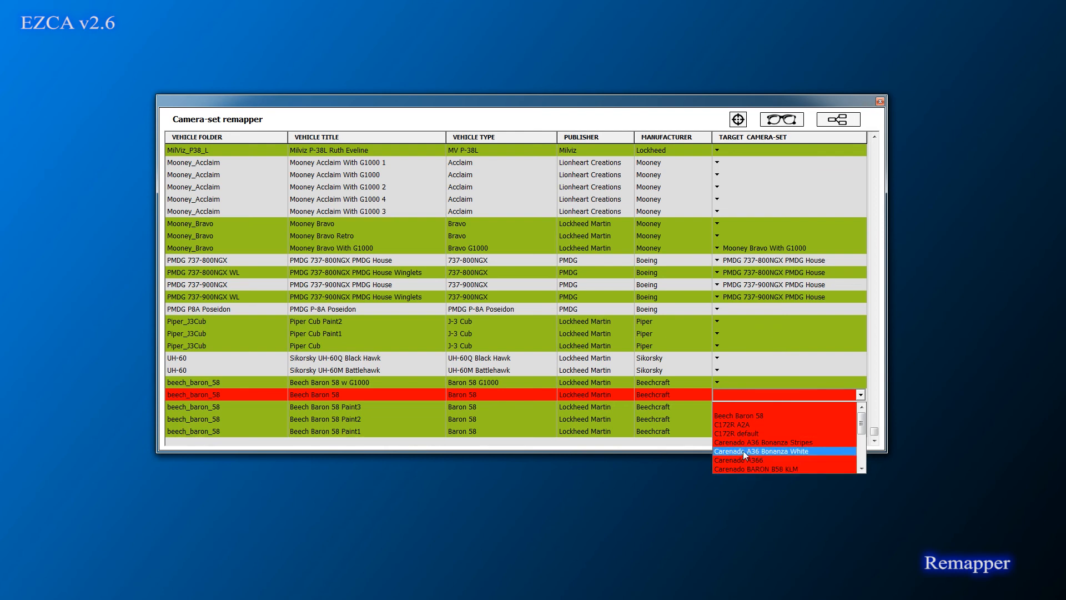
click(741, 393)
- Set the target camera-set of the PMDG 737-900NGX WL vehicle to PMDG 737-800NGX PMDG House
click(756, 297)
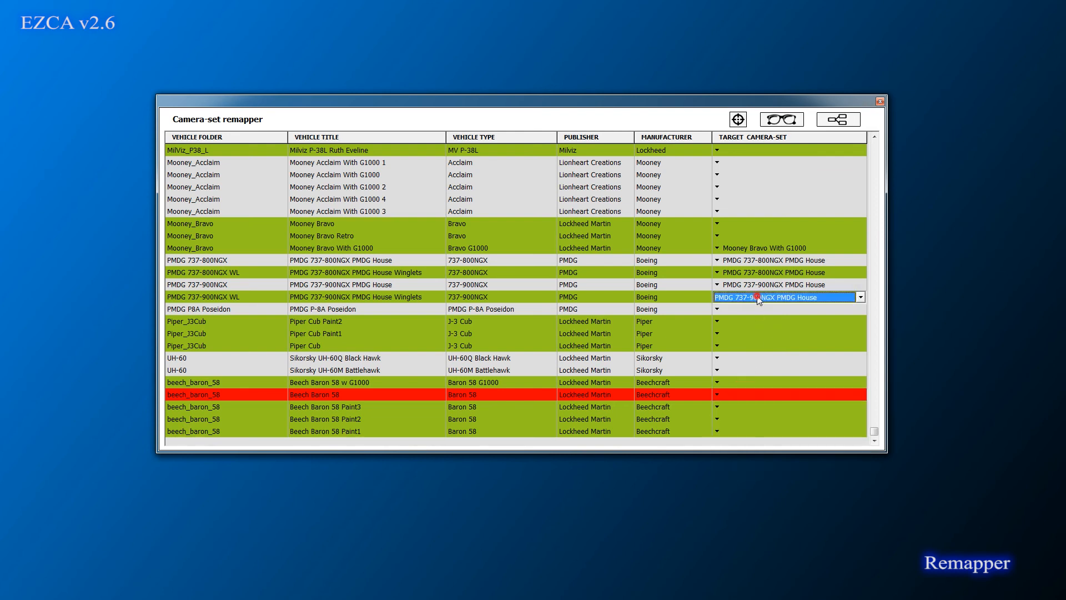
click(756, 297)
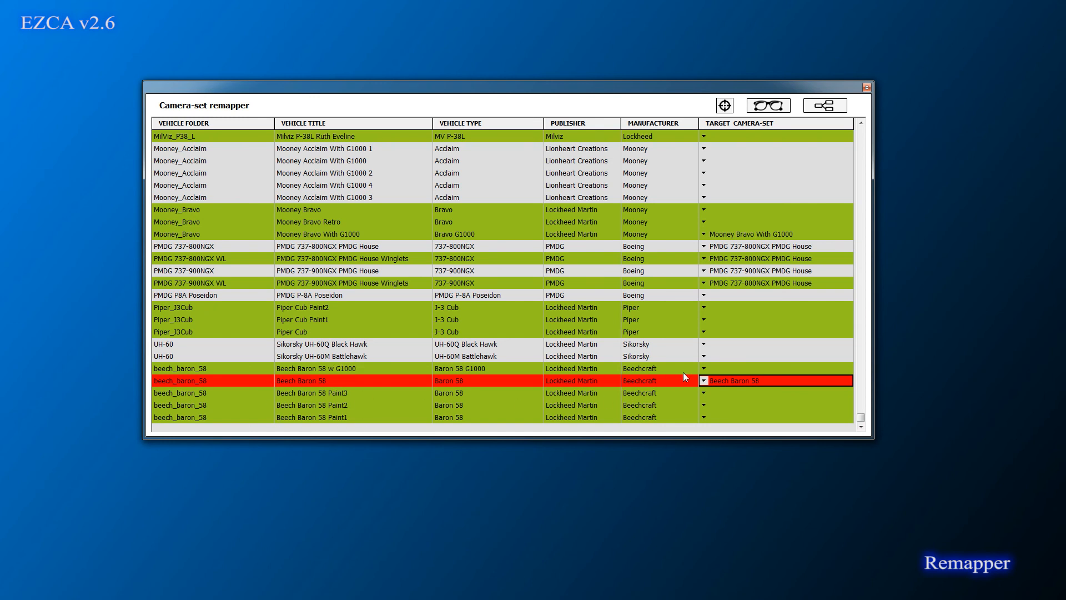
- Assign the Beech Baron 58 camera-set to the Beech Baron 58 w G1000, Paint3, Paint2 and Paint1 vehicles
click(704, 369)
click(722, 396)
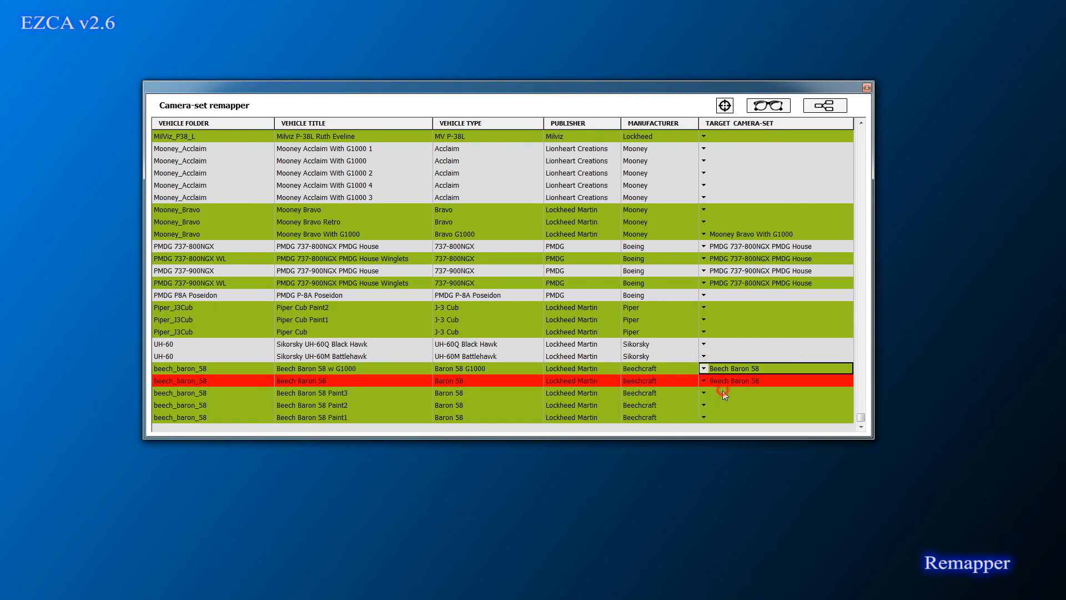
click(711, 391)
click(717, 412)
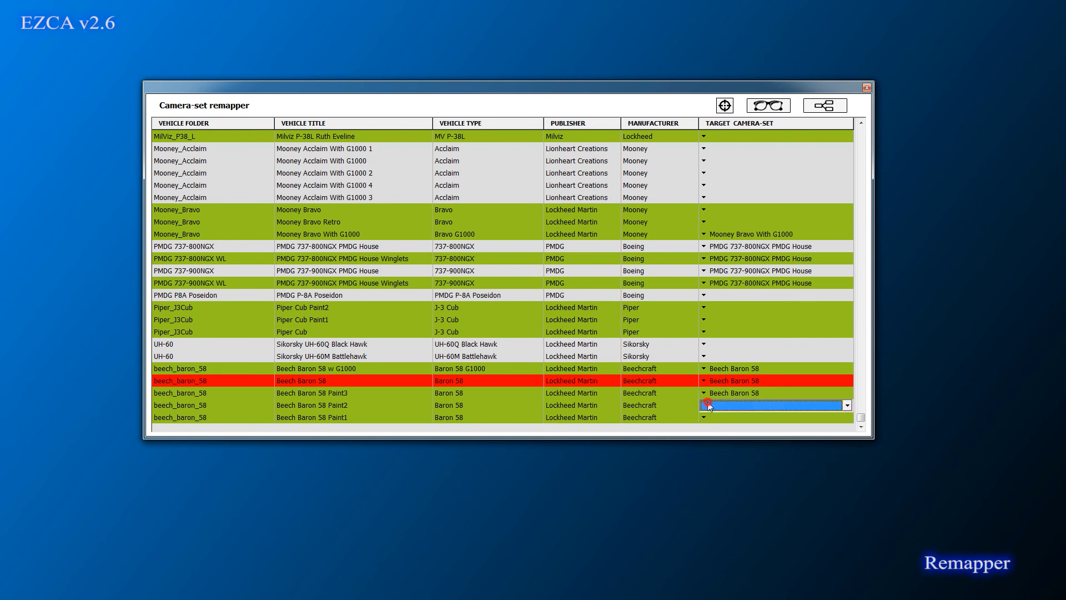
click(707, 405)
click(713, 425)
click(709, 419)
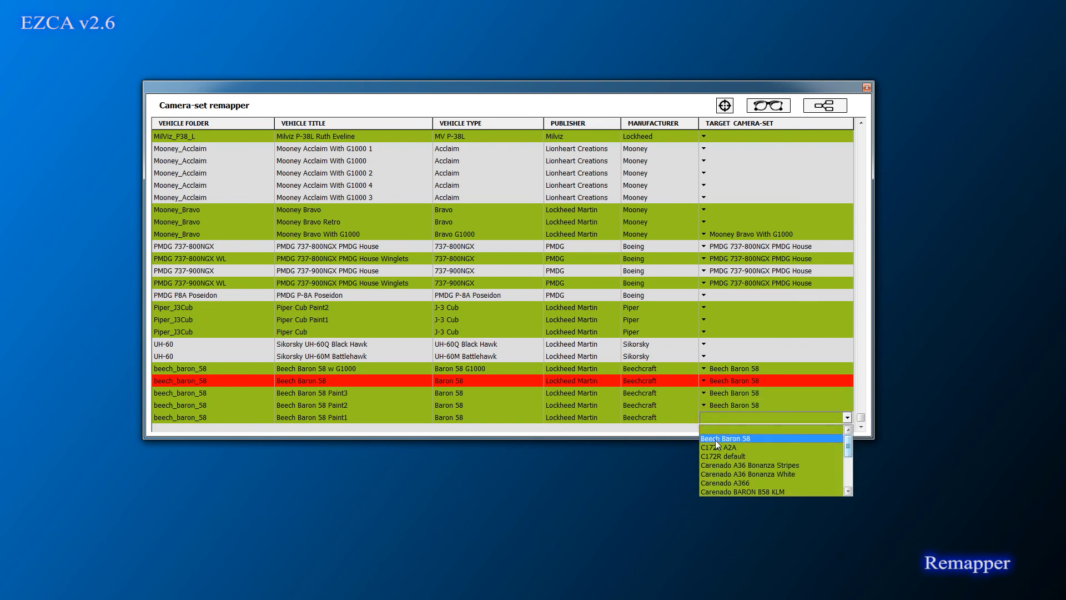
click(715, 438)
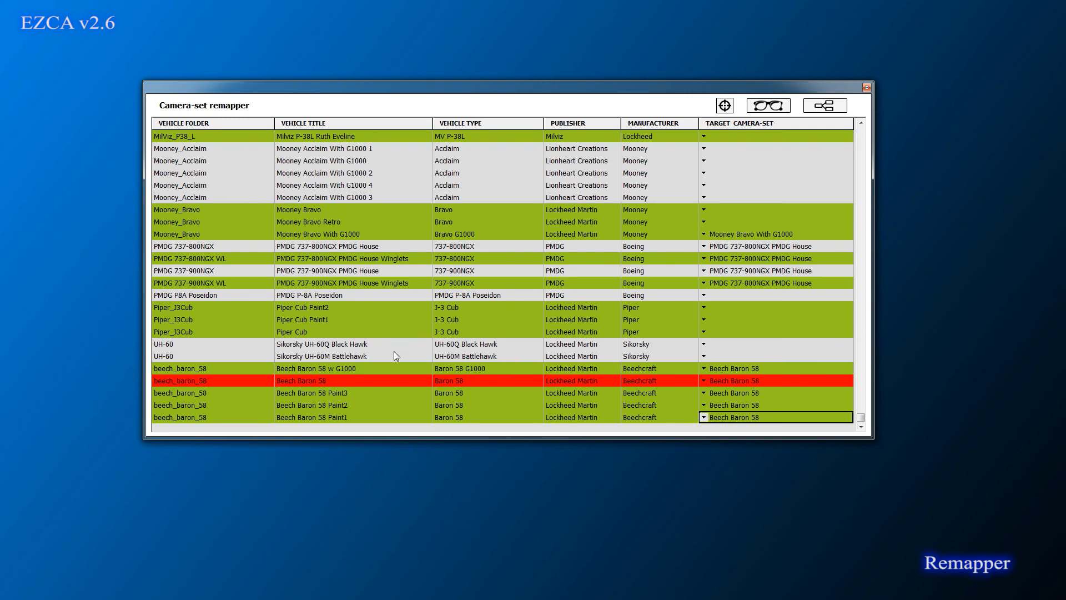
- Set the target camera-set of the plain Beech Baron 58 vehicle to C172R A2A
click(299, 409)
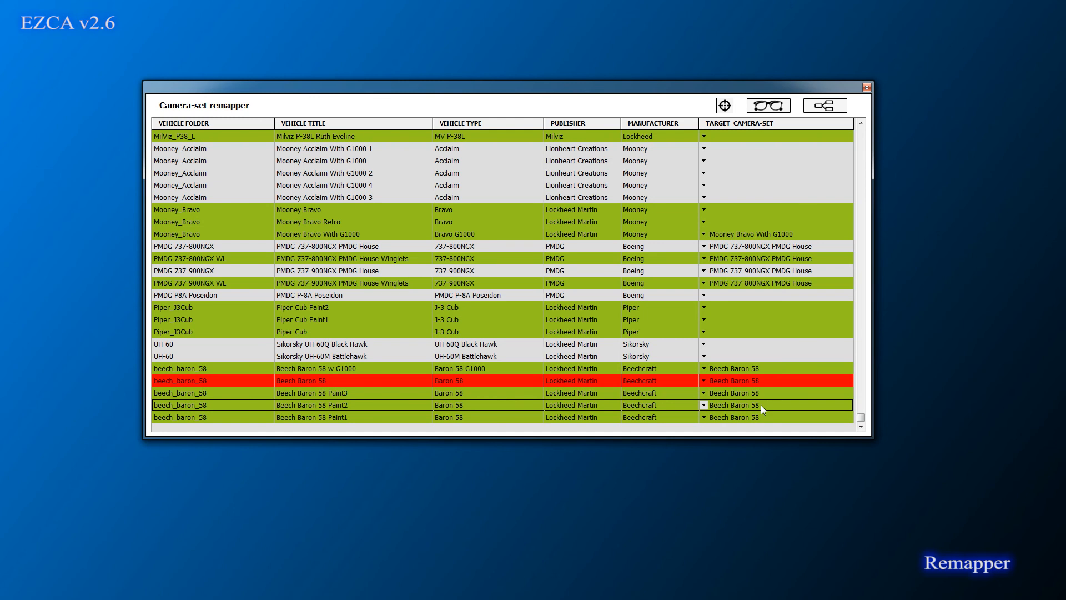
click(371, 384)
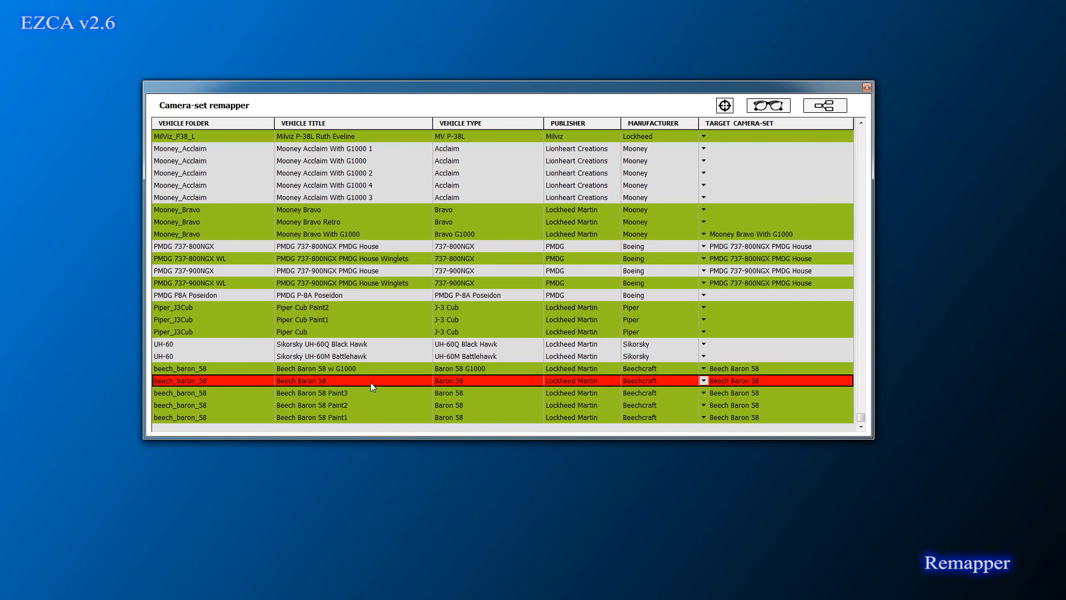
click(713, 381)
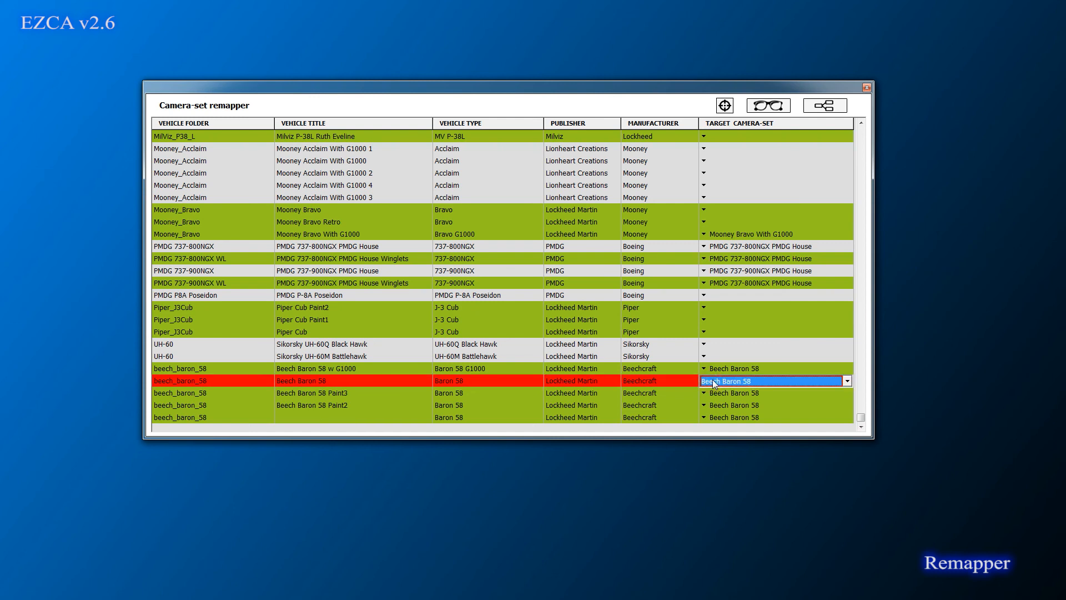
click(716, 382)
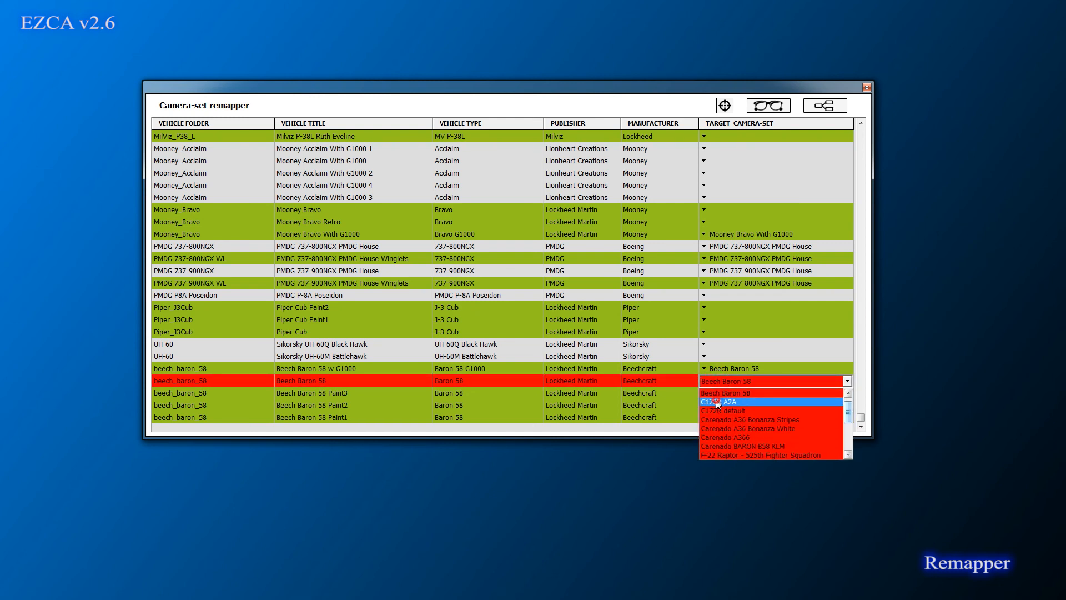
click(718, 400)
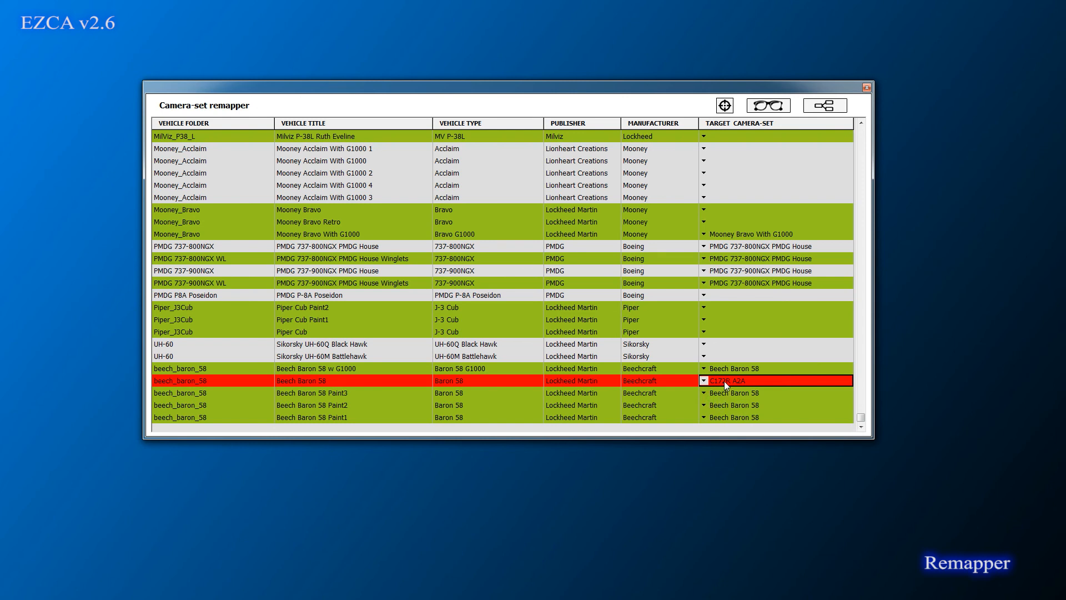
- Change the plain Beech Baron 58 vehicle's target camera-set to C172R default
click(724, 381)
click(724, 381)
click(722, 406)
- Bring up the main EZCA window beside the remapper and set the plain Beech Baron 58's target camera-set to Beech Baron 58
key(alt+Tab)
drag(409, 90, 421, 36)
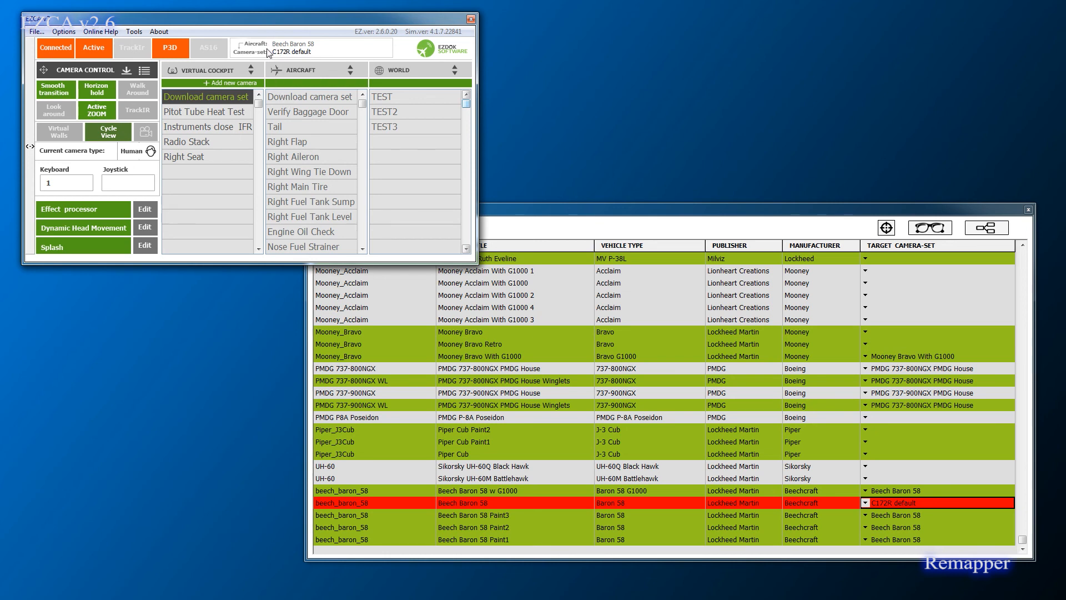
click(866, 502)
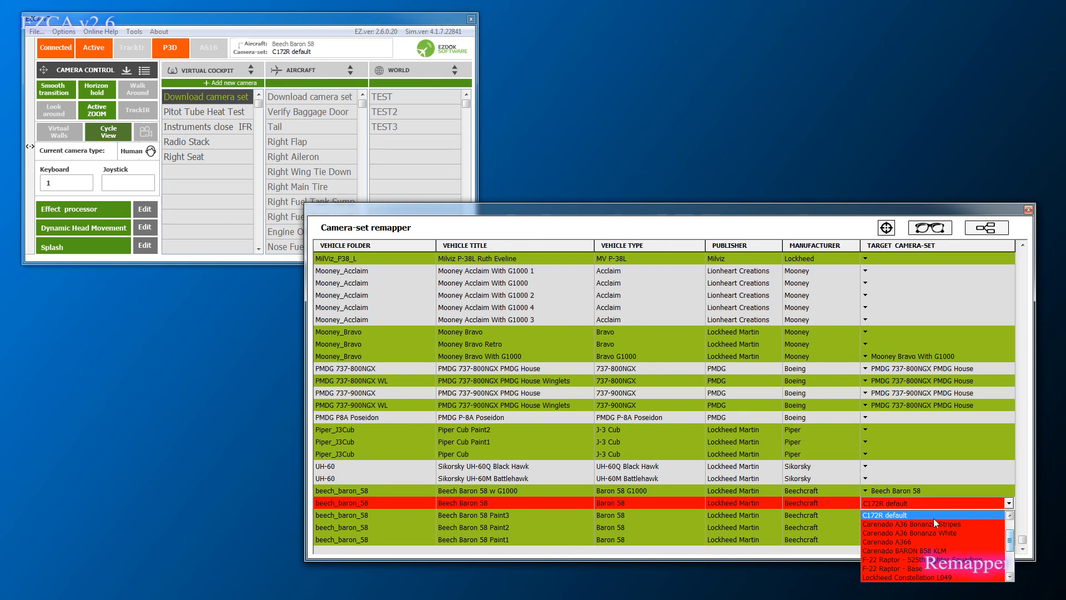
scroll(934, 522, up, 2)
click(908, 519)
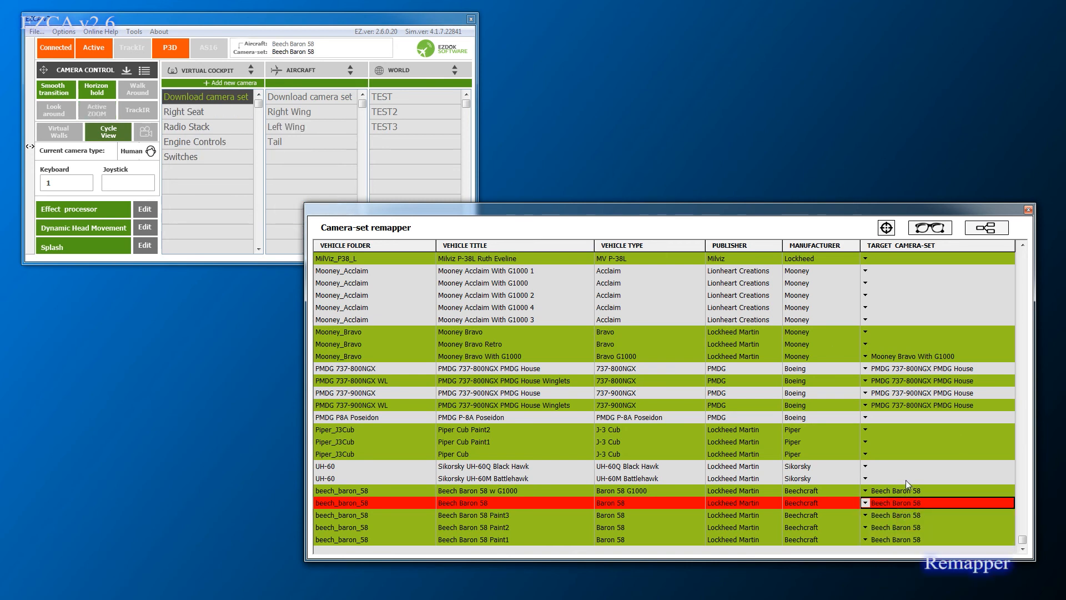
- Switch the plain Beech Baron 58's target camera-set to C172R A2A and finally to Carenado A36 Bonanza Stripes
click(911, 503)
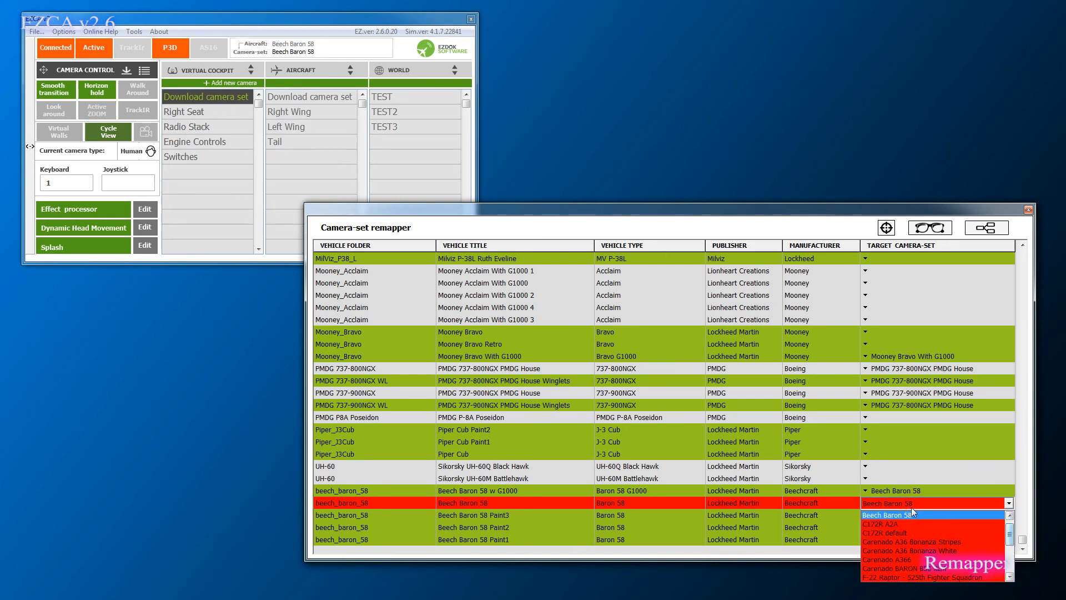
click(906, 524)
click(908, 504)
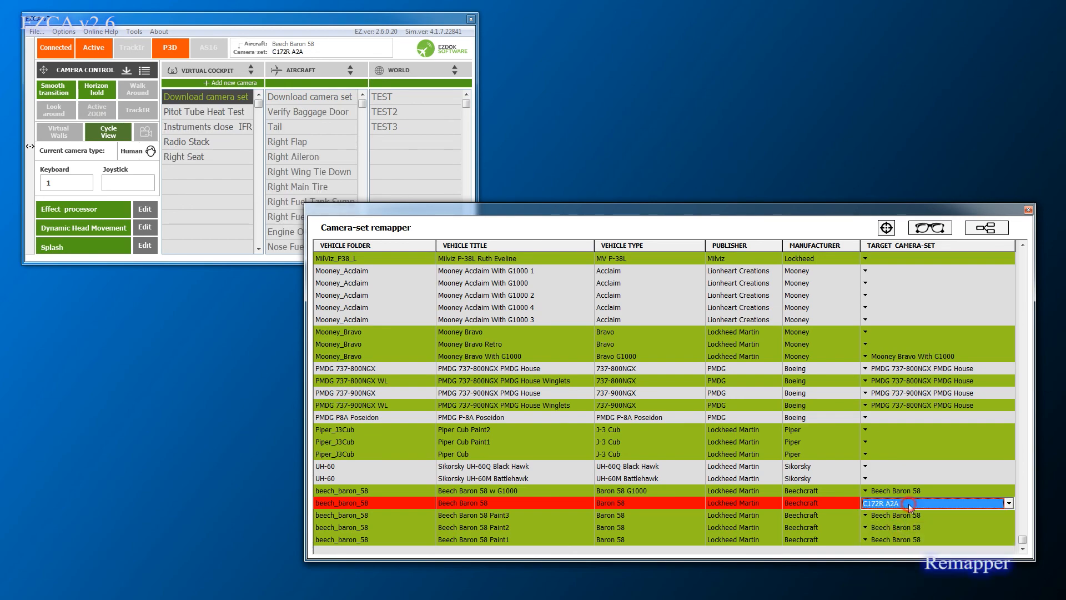
click(905, 519)
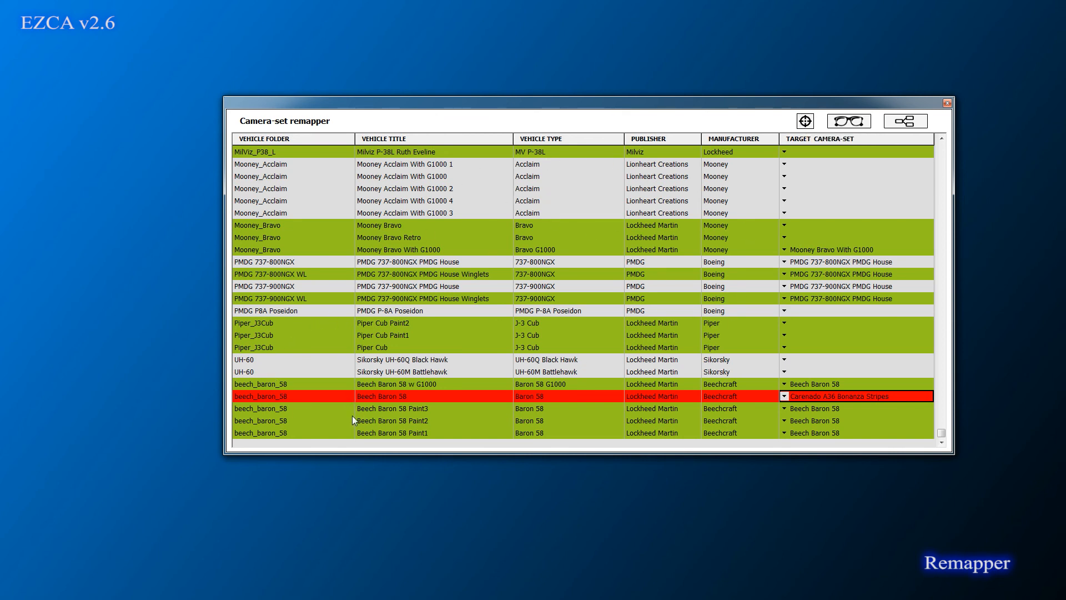
- Look through the installed vehicles and locate the currently loaded aircraft with the remapper's centering function
click(942, 322)
drag(942, 192, 942, 417)
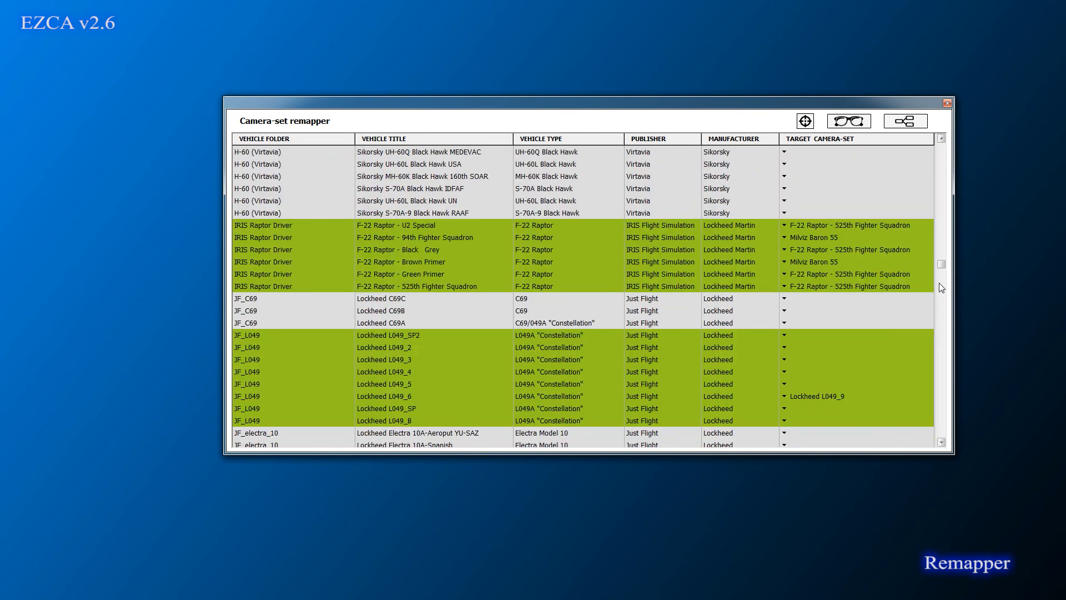
drag(942, 264, 942, 168)
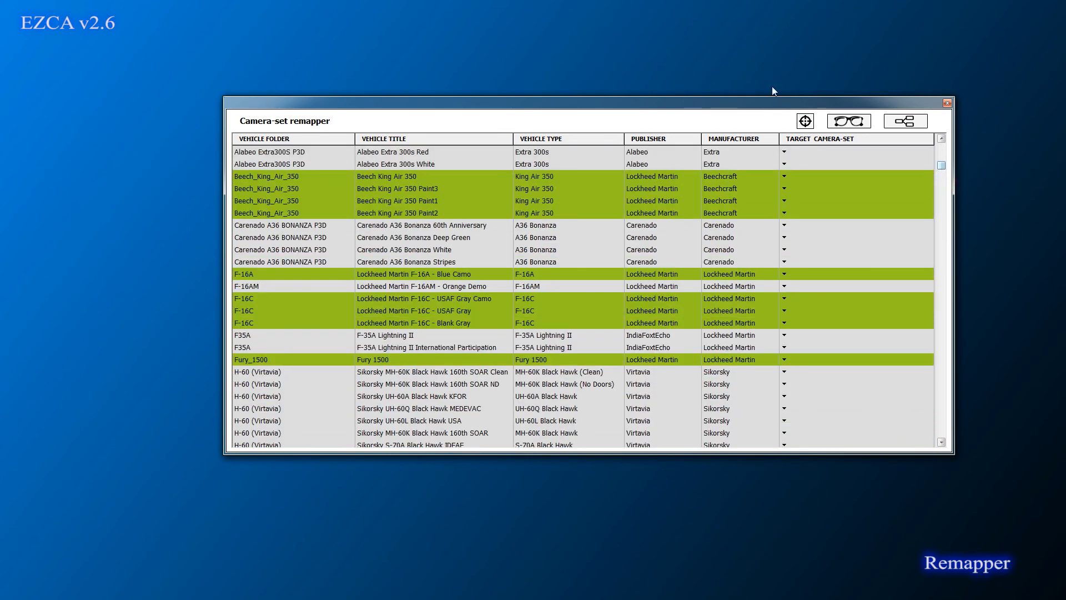
click(805, 121)
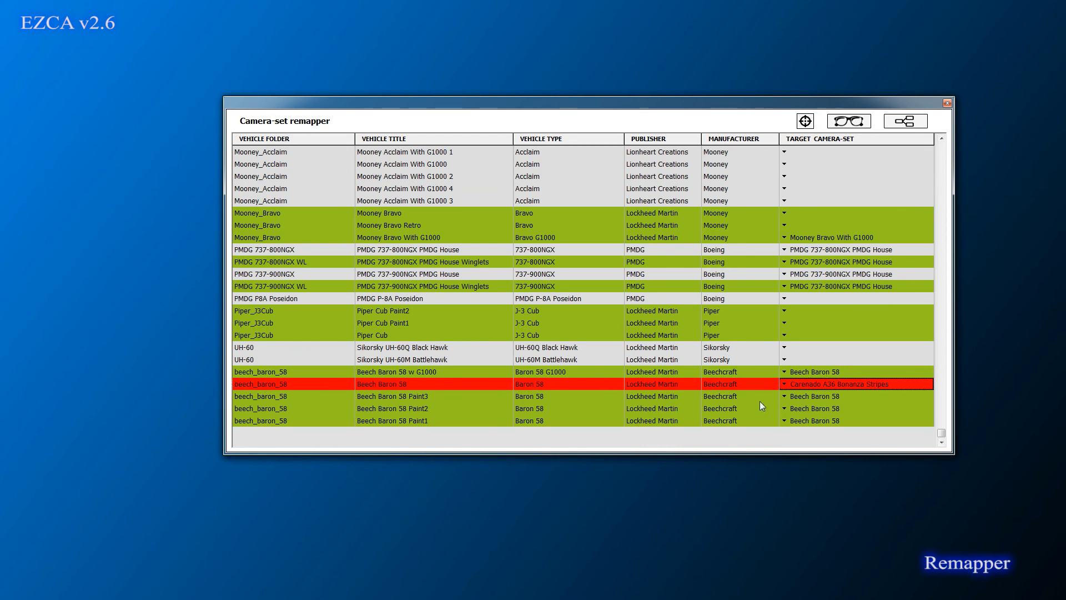
click(522, 387)
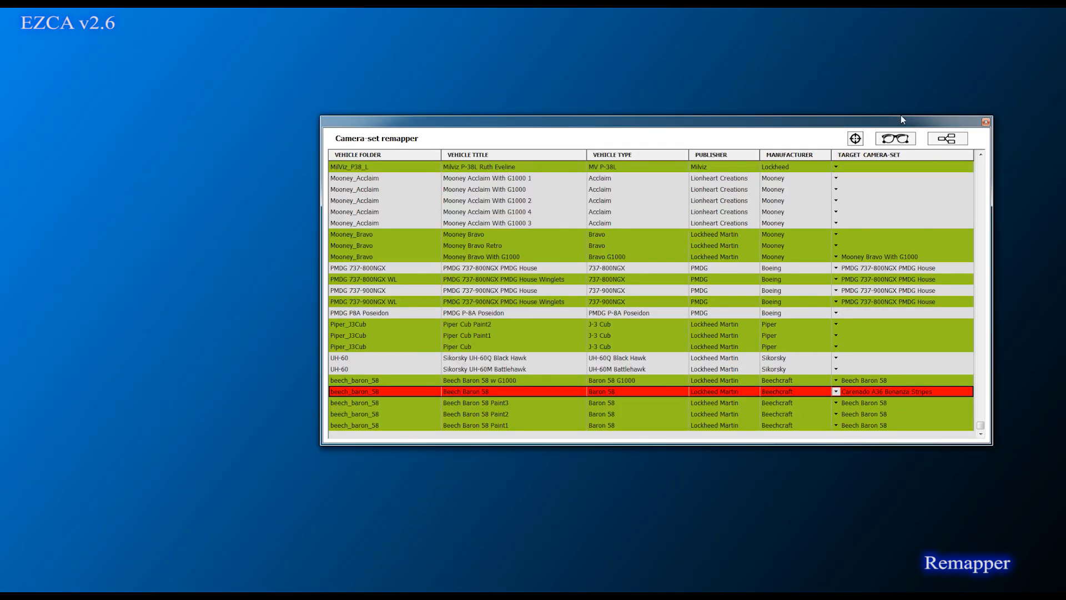
- View the saved camera sets in the camera set explorer and close it
click(906, 140)
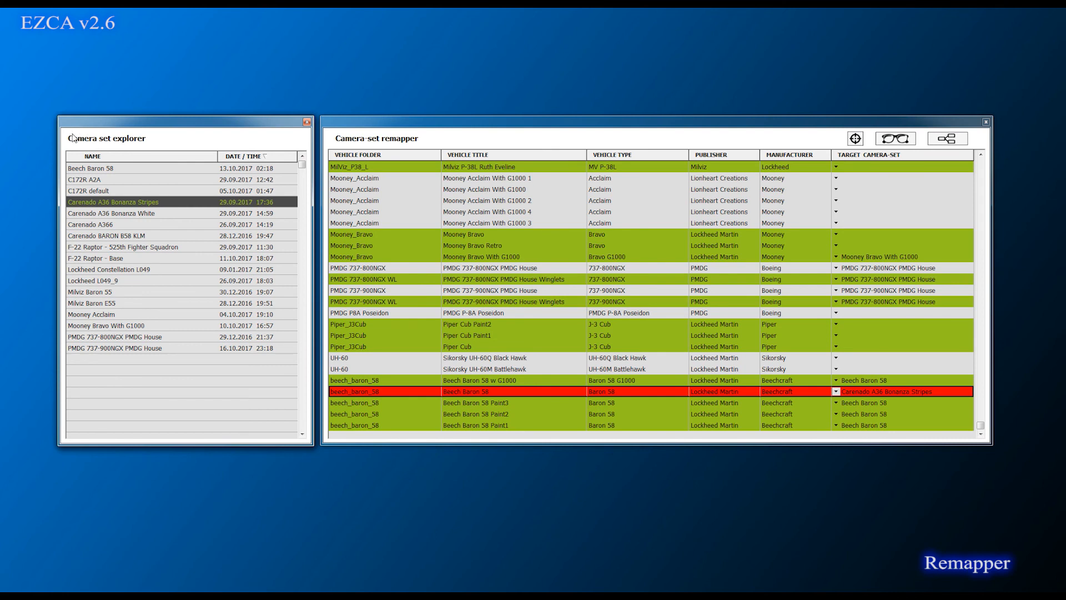
click(307, 123)
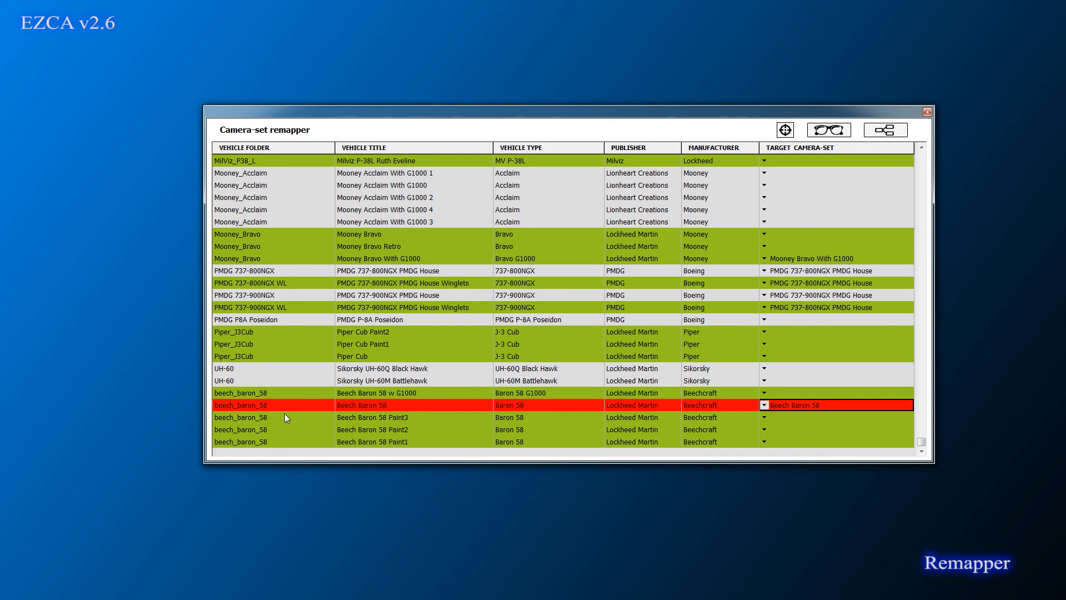
- Enable group mapping and assign the Beech Baron 58 camera-set through the Beech Baron 58 w G1000 vehicle
click(886, 132)
click(766, 392)
click(766, 391)
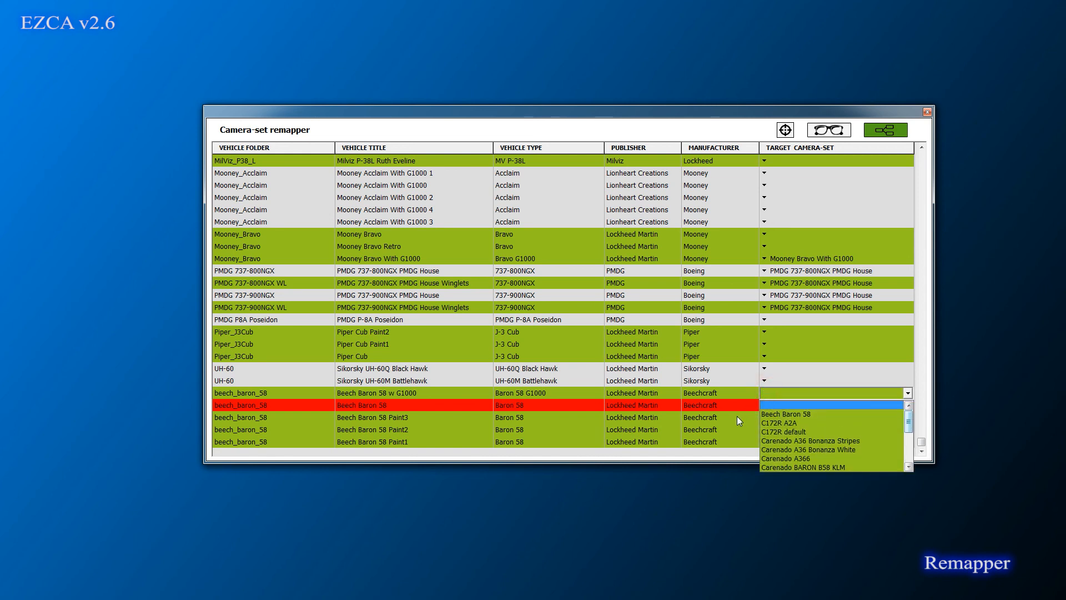
click(826, 414)
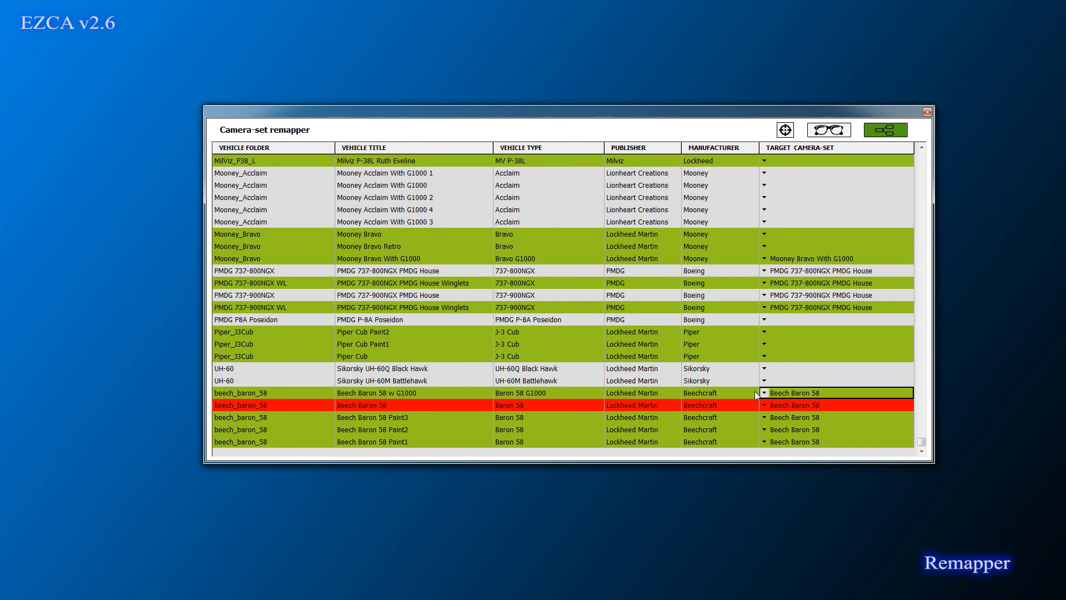
- Disable group mapping and set the target camera-set of Beech Baron 58 Paint3 to C172R A2A
click(888, 130)
click(586, 417)
click(795, 417)
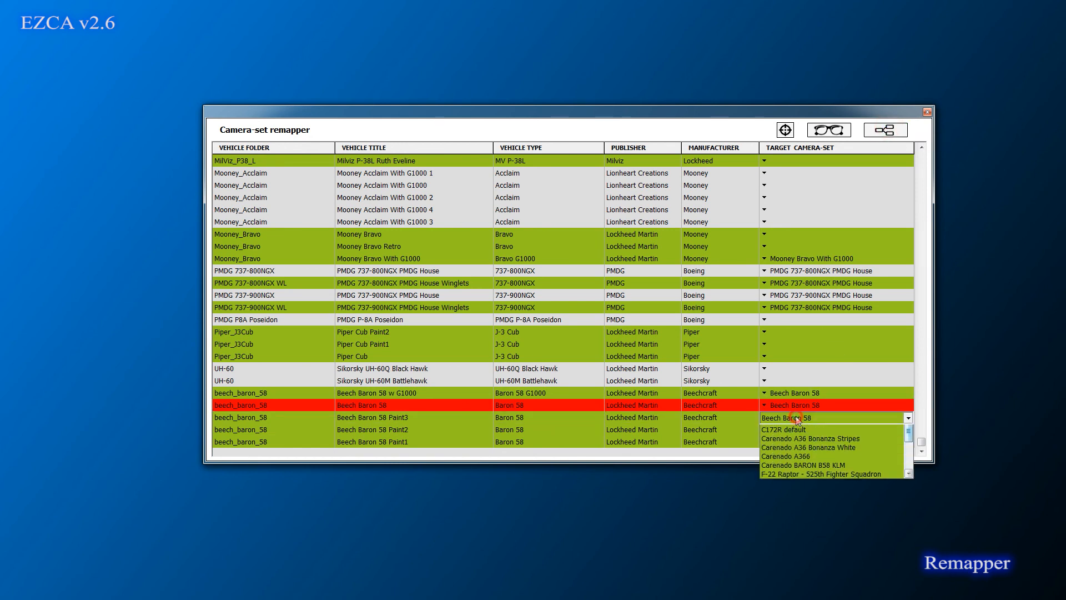
click(797, 439)
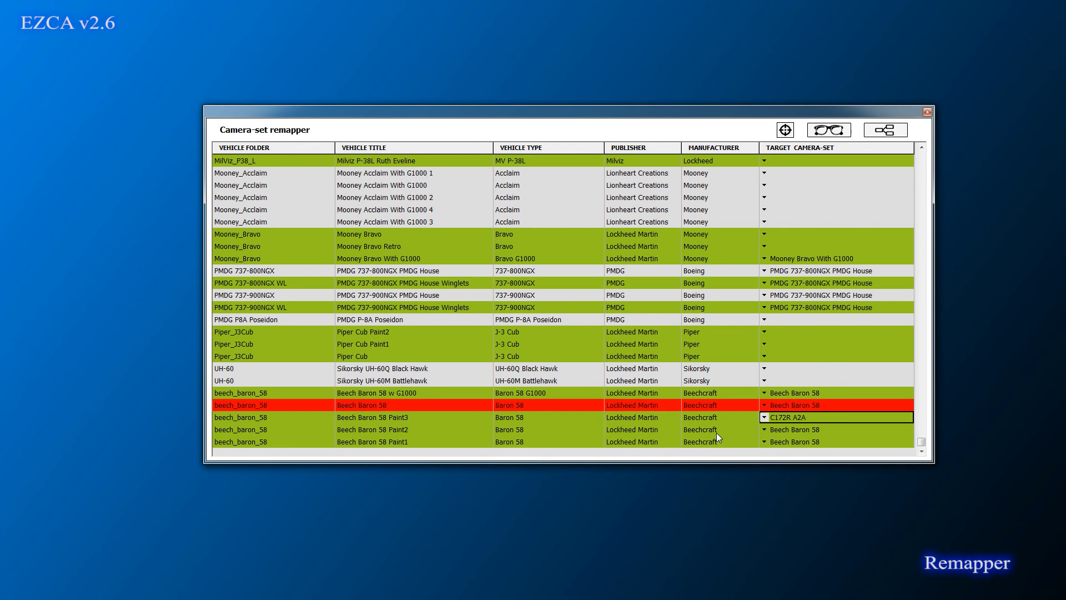
- Set the target camera-set of Beech Baron 58 Paint2 to Carenado A366
click(624, 430)
click(819, 428)
click(819, 428)
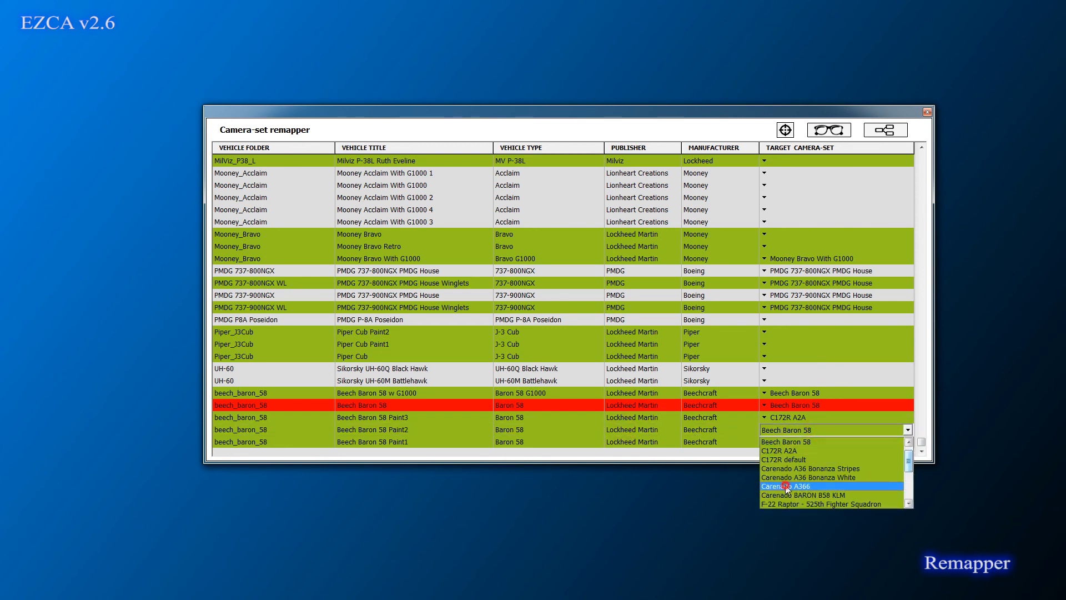
click(788, 484)
- Set the target camera-set of Beech Baron 58 Paint1 to C172R A2A
click(514, 441)
click(824, 442)
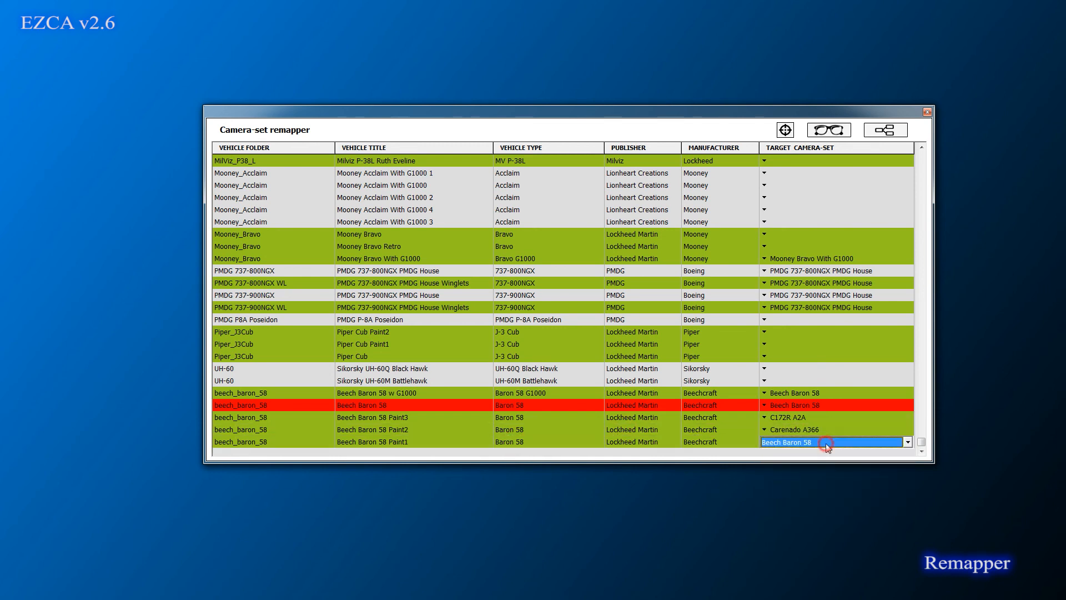
click(822, 443)
click(797, 463)
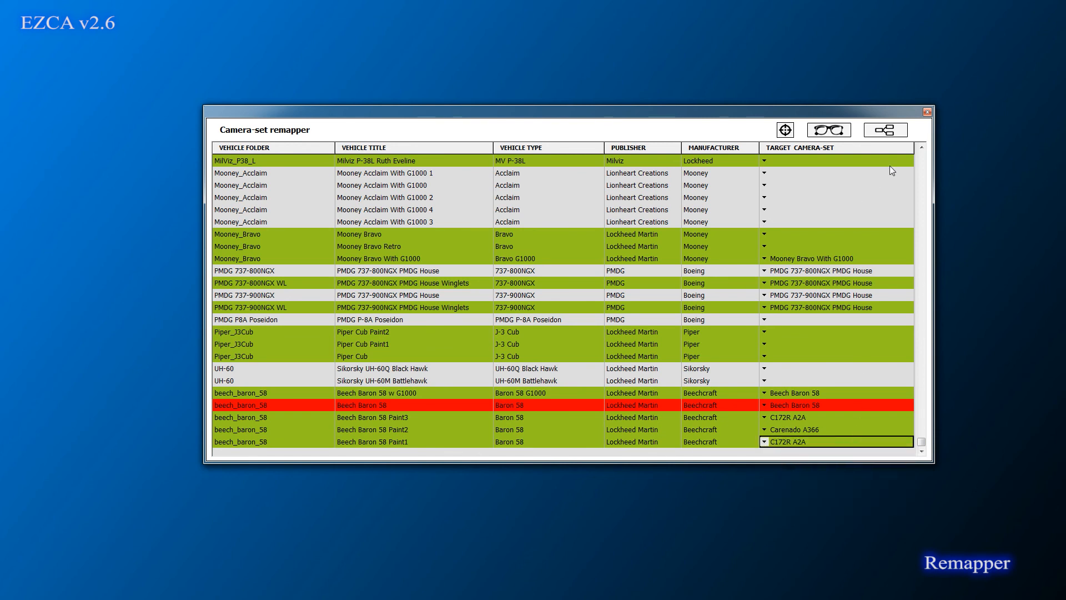
- Enable group mapping and reassign the Beech Baron 58 camera-set to the whole group through Beech Baron 58 w G1000
click(885, 130)
click(809, 393)
click(809, 392)
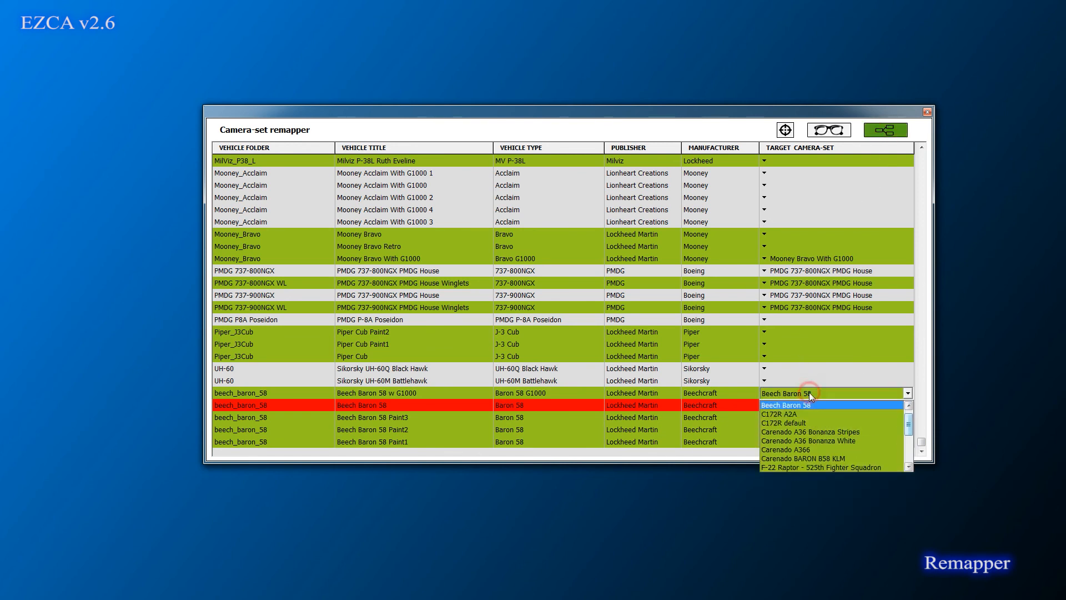
click(801, 405)
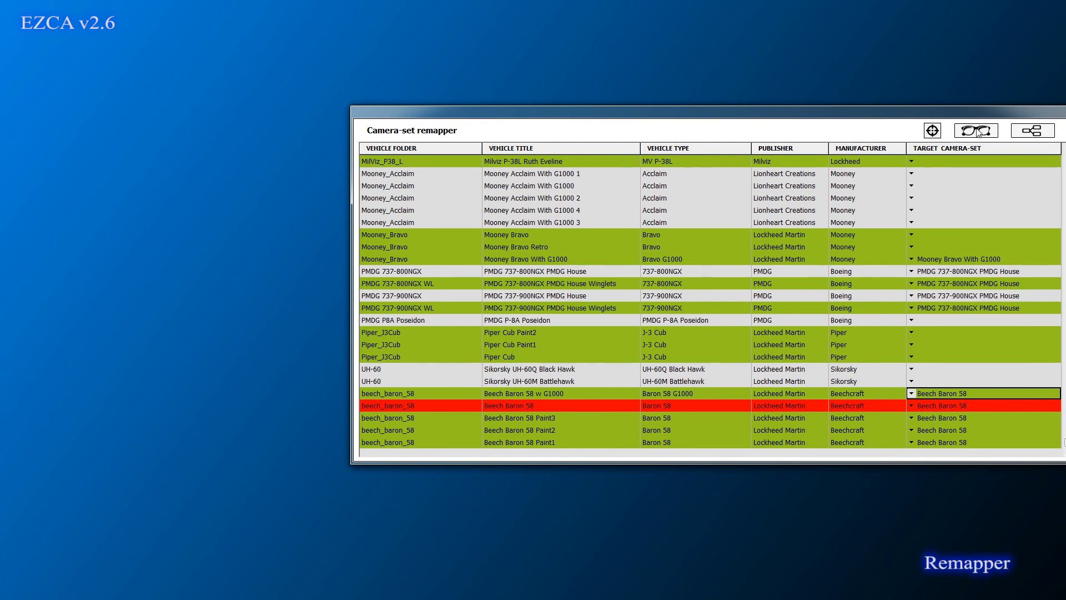
- Open the camera set explorer and check which camera set each Beech Baron 58 variant is linked to
click(978, 132)
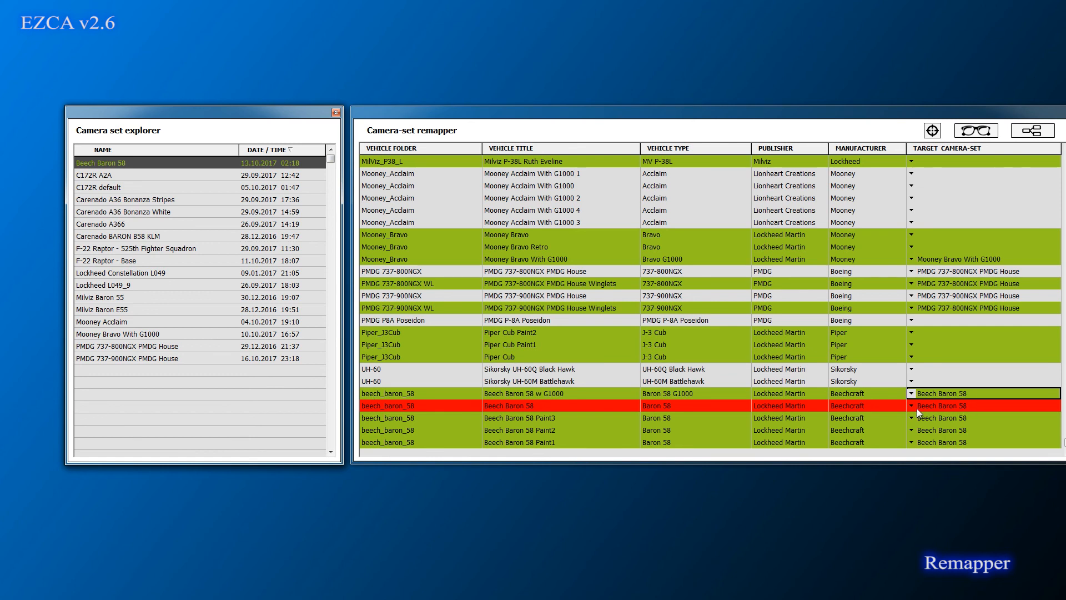
click(388, 406)
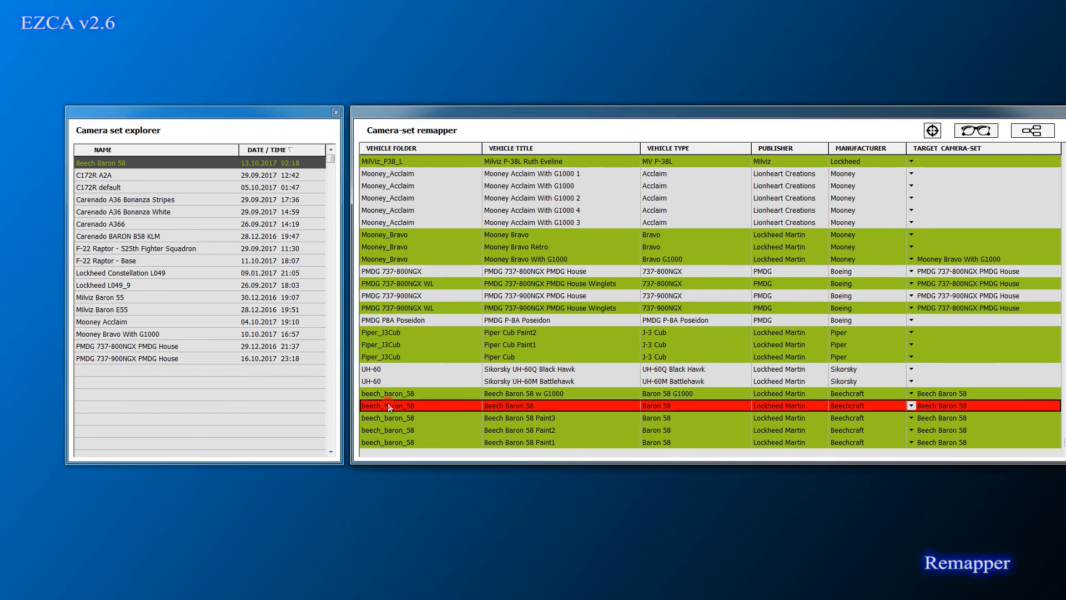
click(405, 393)
click(398, 407)
click(399, 419)
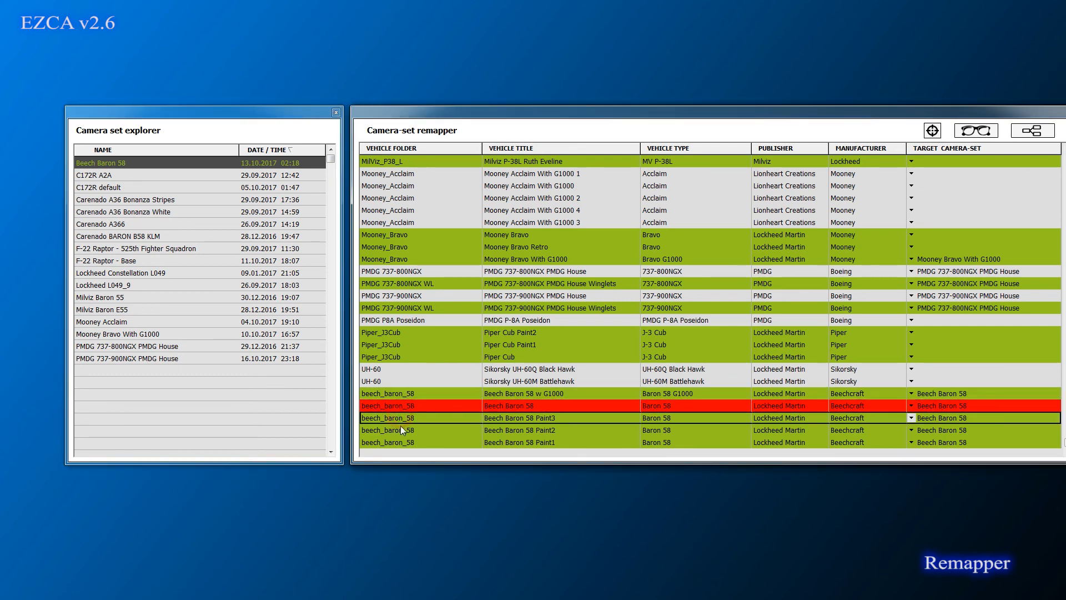
click(400, 428)
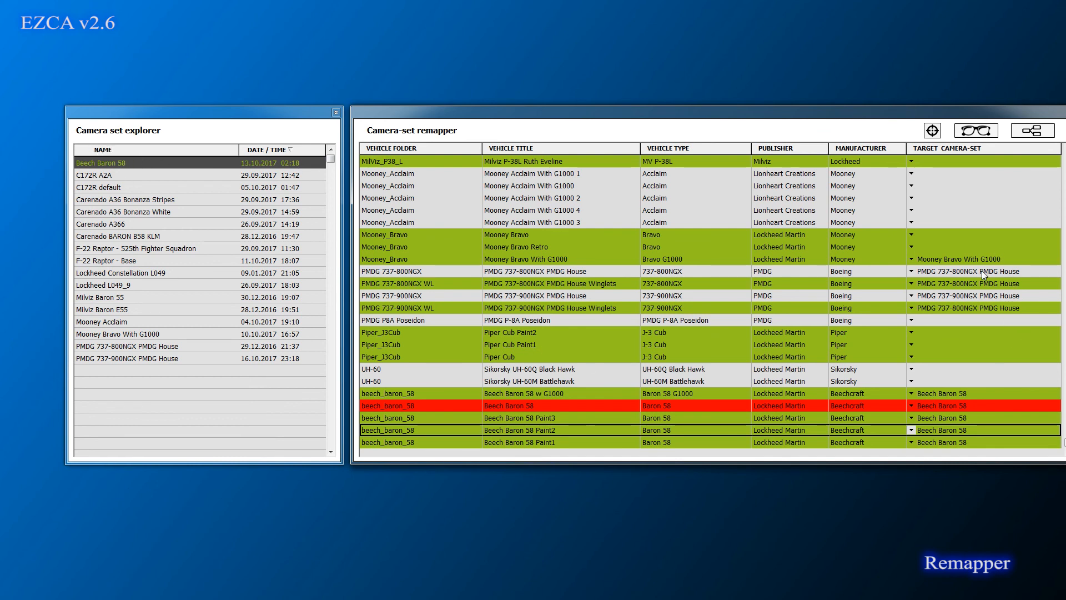
- Check the camera sets linked to the PMDG 737-800NGX, 737-900NGX, their winglet variants and the P8A Poseidon
click(401, 272)
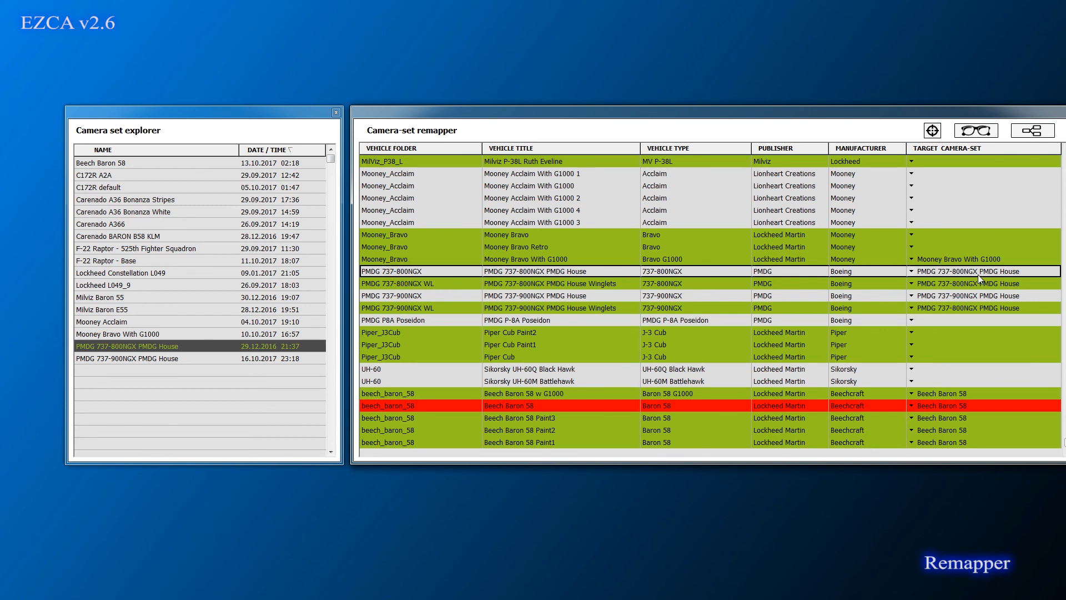
click(427, 283)
click(420, 296)
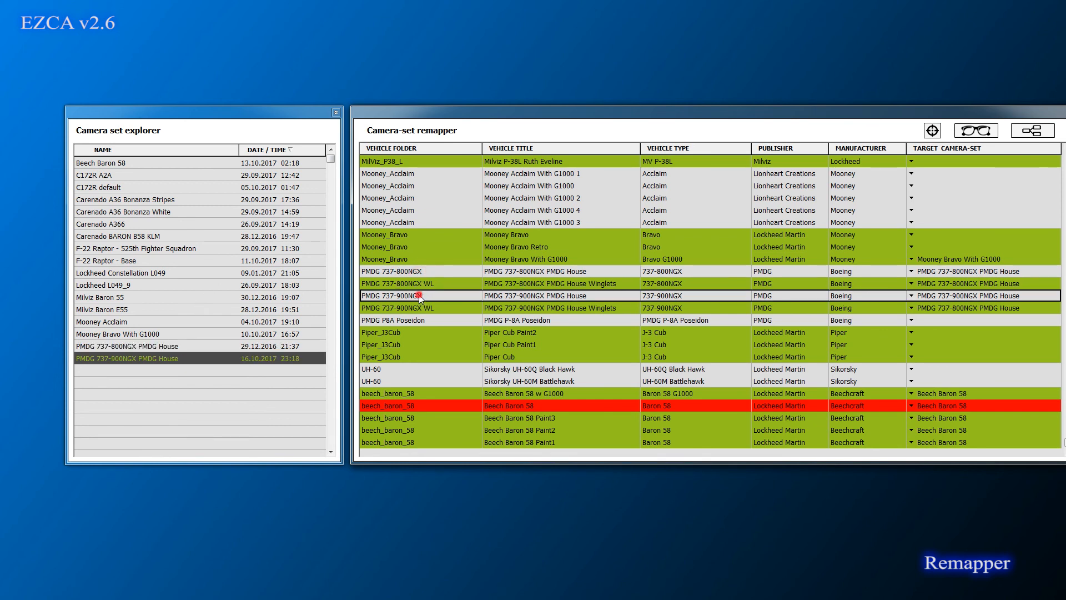
click(415, 308)
click(413, 319)
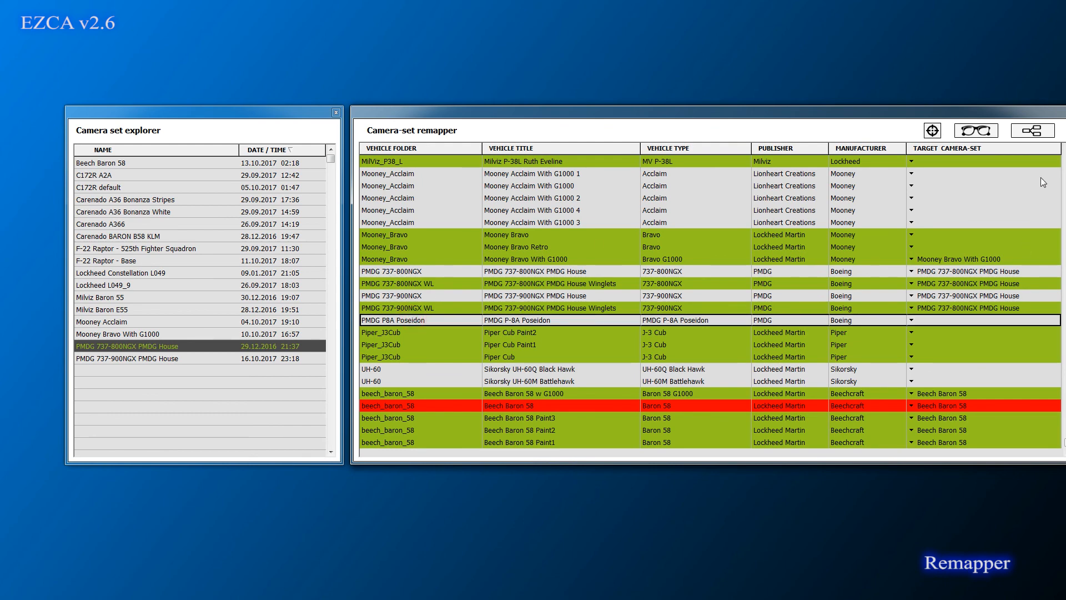
- Find the Just Flight L049 vehicles in the remapper and check the camera set linked to Lockheed L049_6
click(1065, 149)
scroll(711, 300, up, 7)
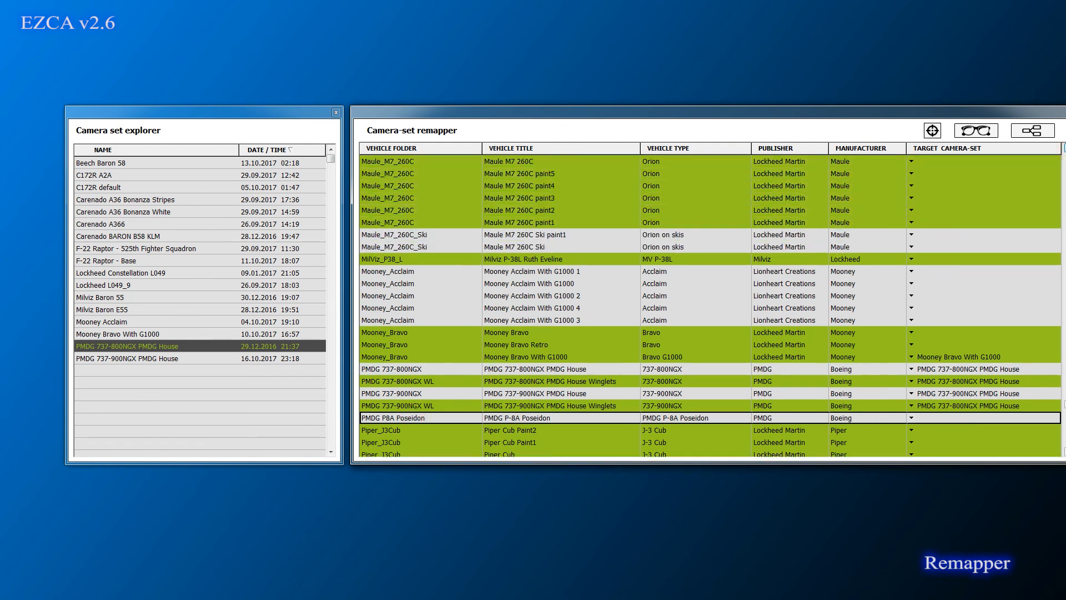
scroll(516, 324, up, 2)
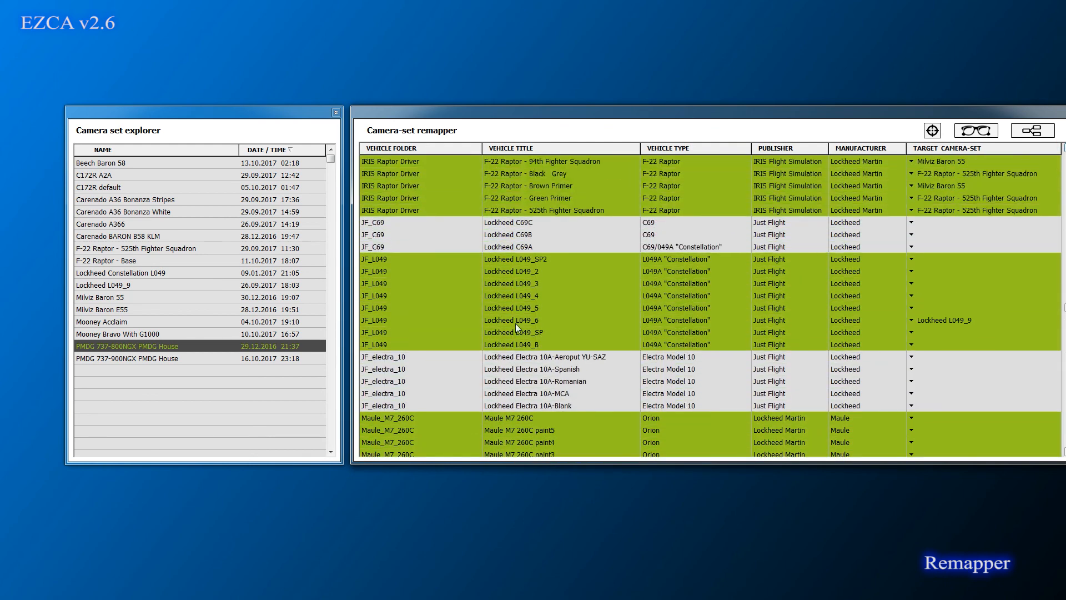
click(383, 319)
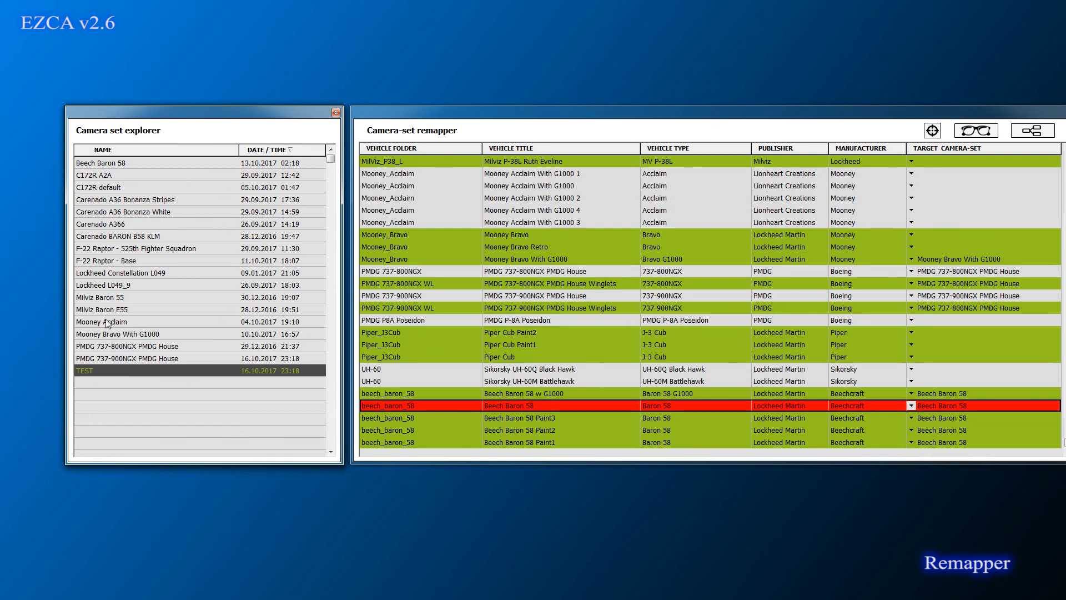
- View the actions available for the TEST camera set in the explorer
right_click(92, 371)
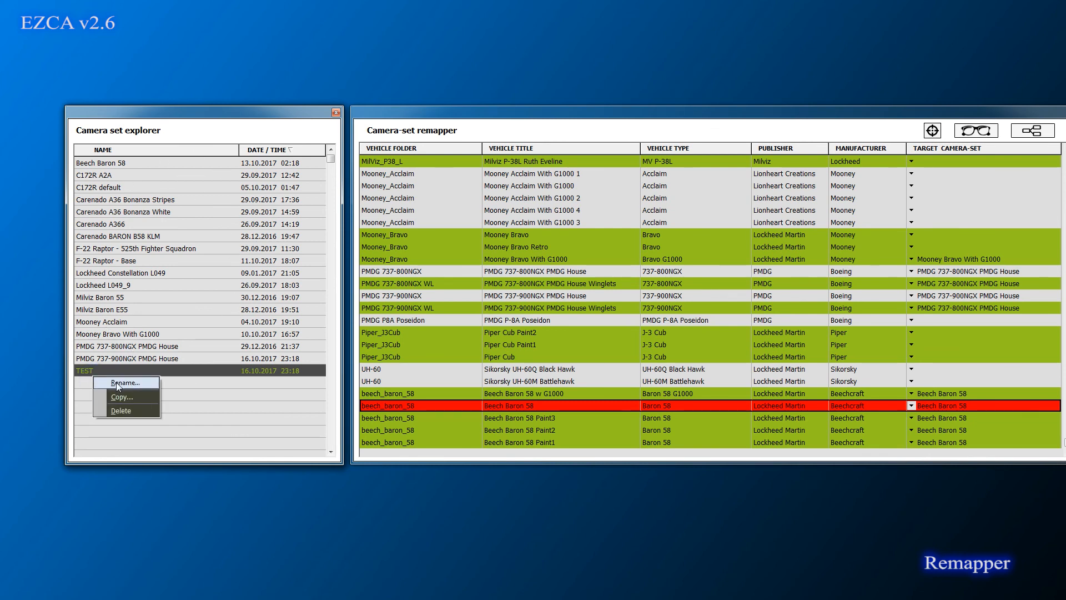
click(123, 417)
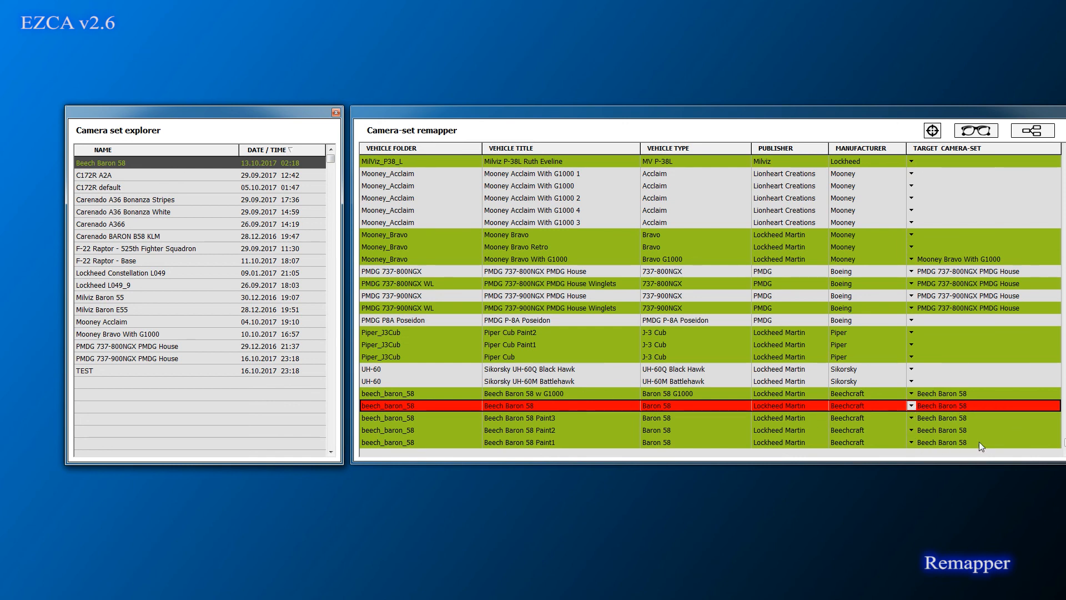
- Show the Beech Baron 58 camera set's file in its Windows folder and arrange the three windows to be visible together
double_click(143, 160)
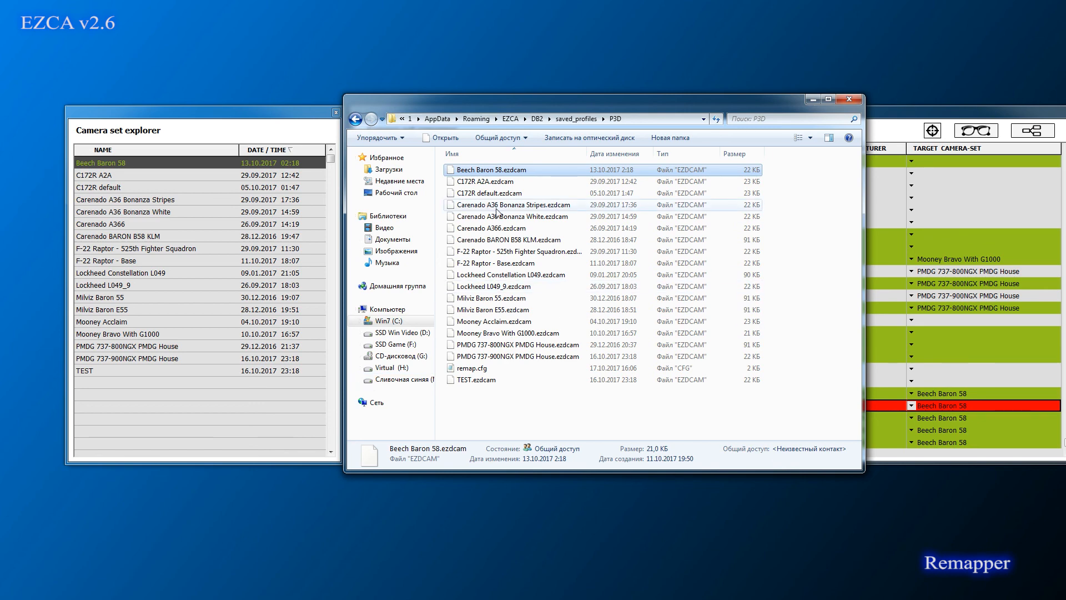
click(141, 164)
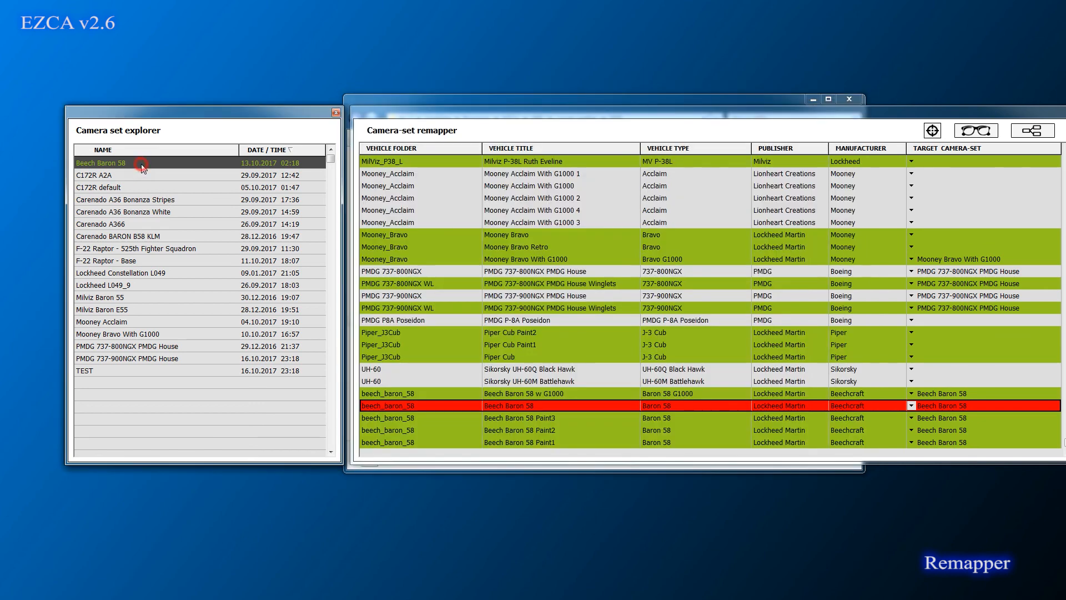
drag(444, 101, 403, 51)
drag(914, 113, 890, 200)
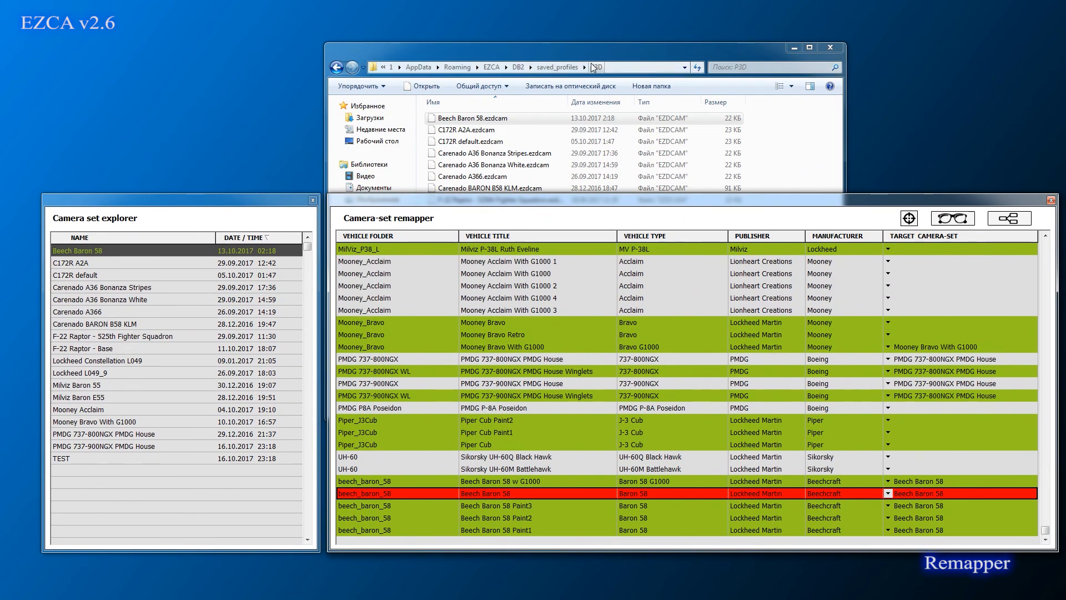
drag(590, 54, 379, 39)
drag(75, 199, 161, 139)
- Rename the Beech Baron 58 camera set as Beech Baron 58 test in the camera set explorer
right_click(172, 192)
click(200, 198)
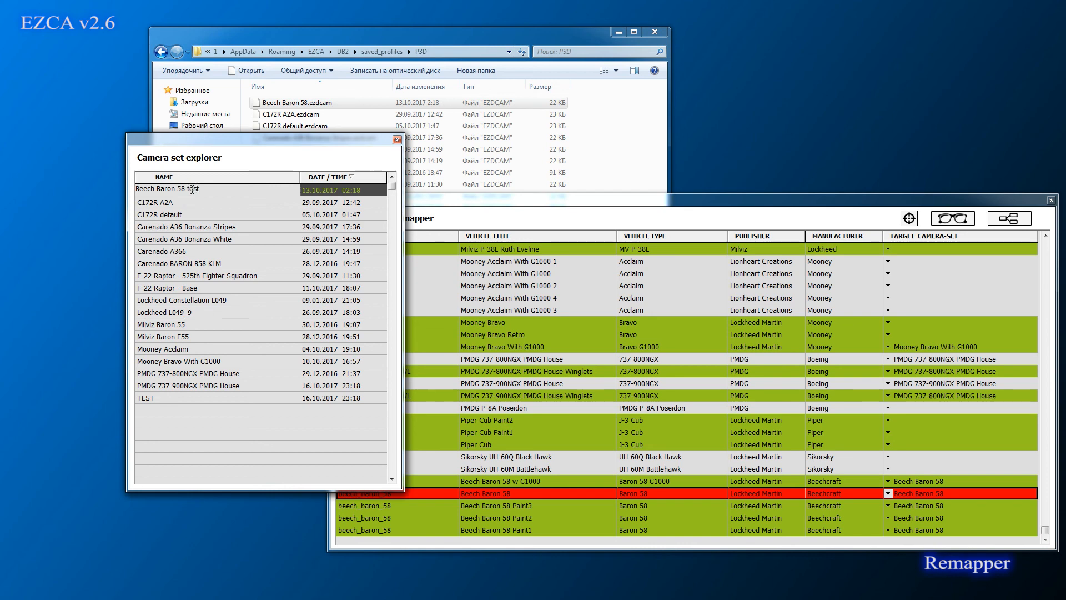
text(test)
key(Return)
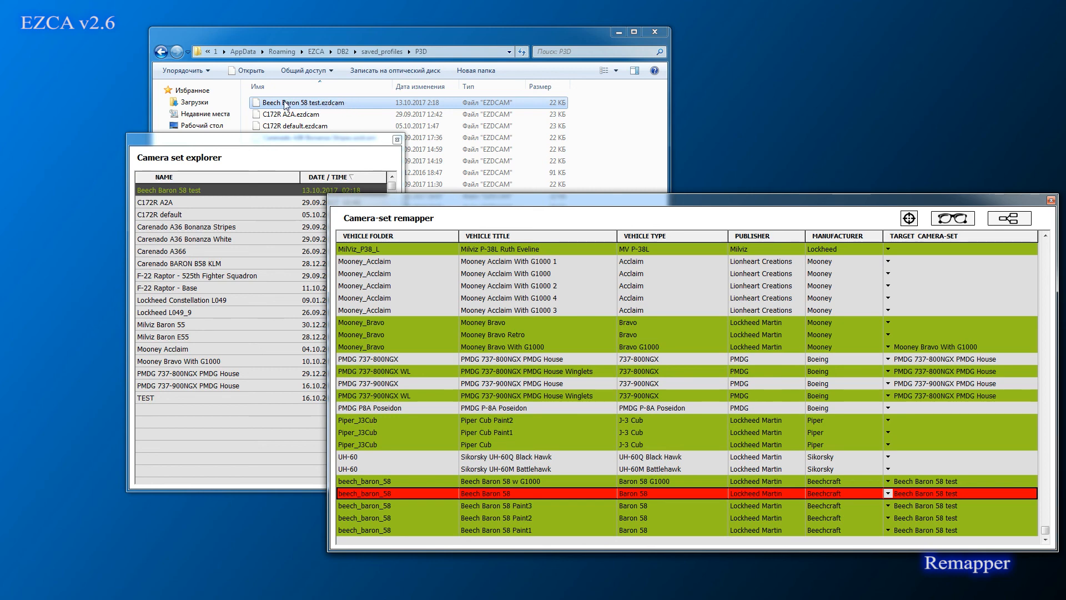
- Restore the name of the Beech Baron 58 test camera set to Beech Baron 58
right_click(216, 189)
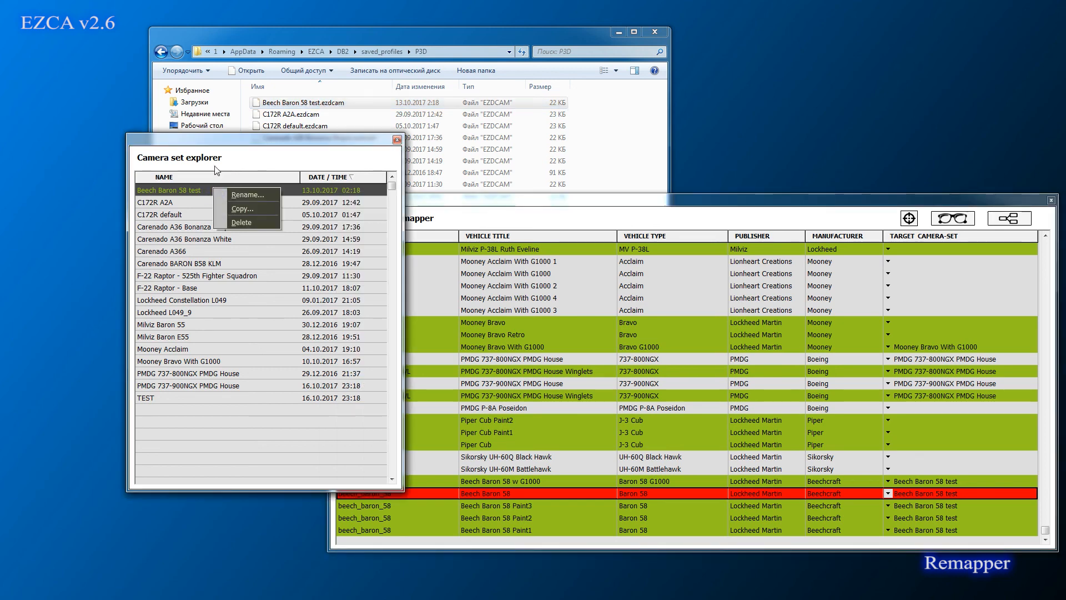
click(234, 155)
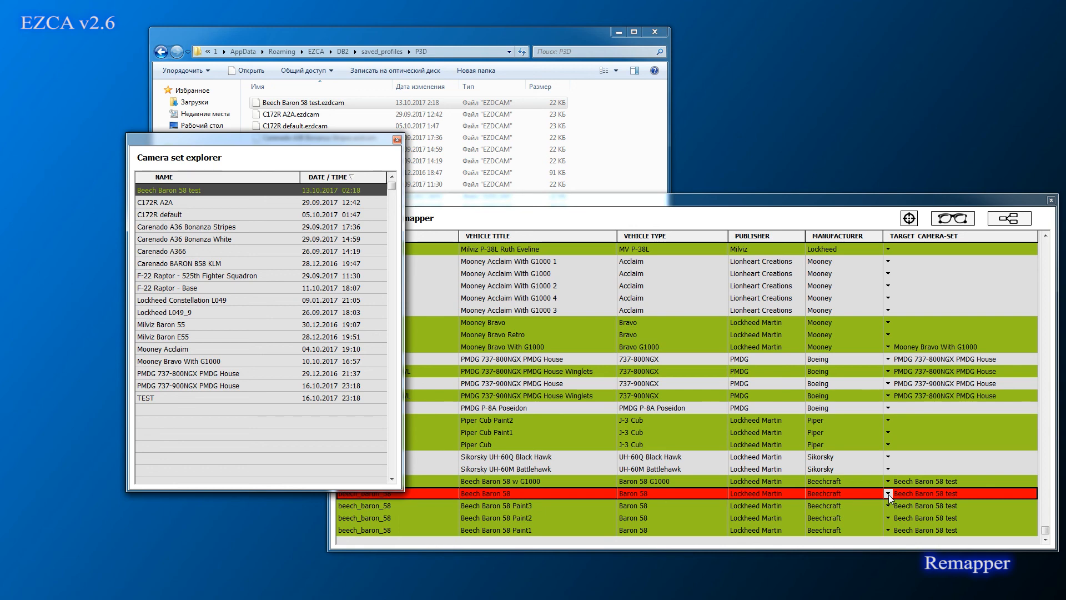
right_click(214, 190)
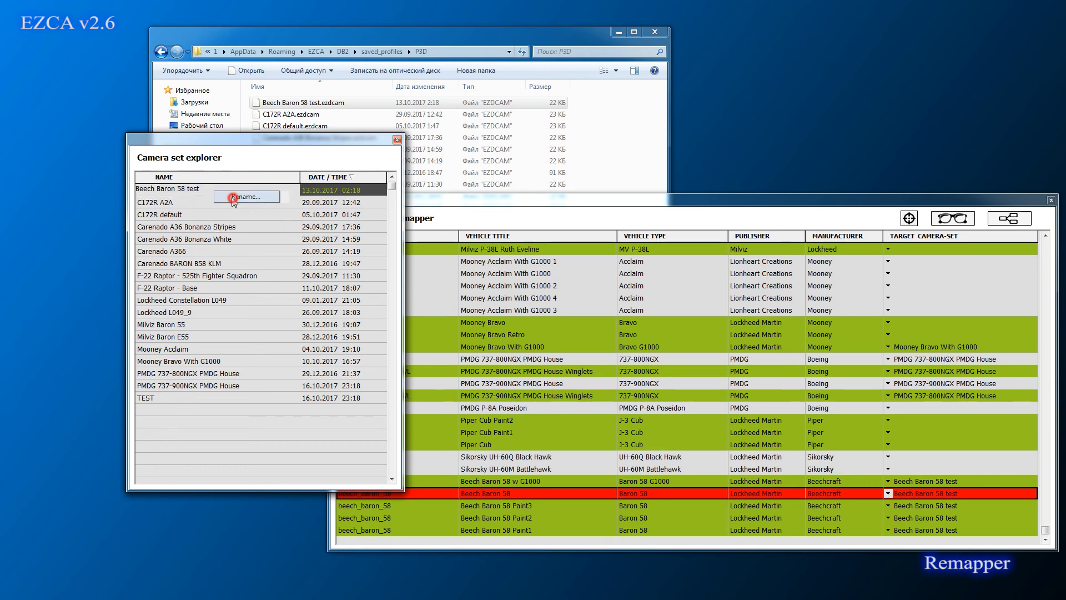
click(233, 197)
click(213, 189)
key(BackSpace)
key(BackSpace)
key(BackSpace)
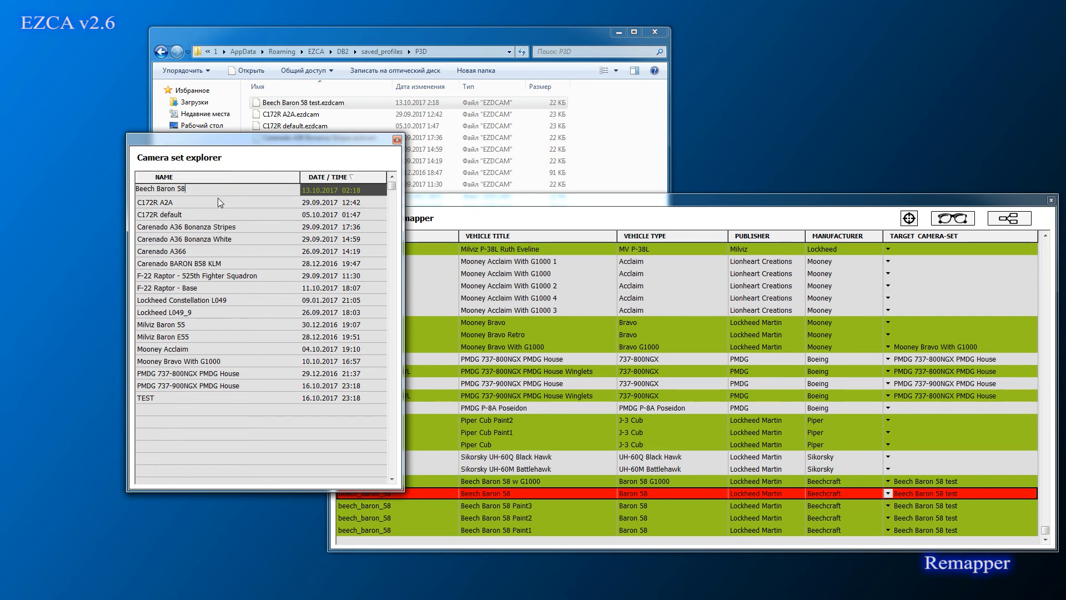
key(Return)
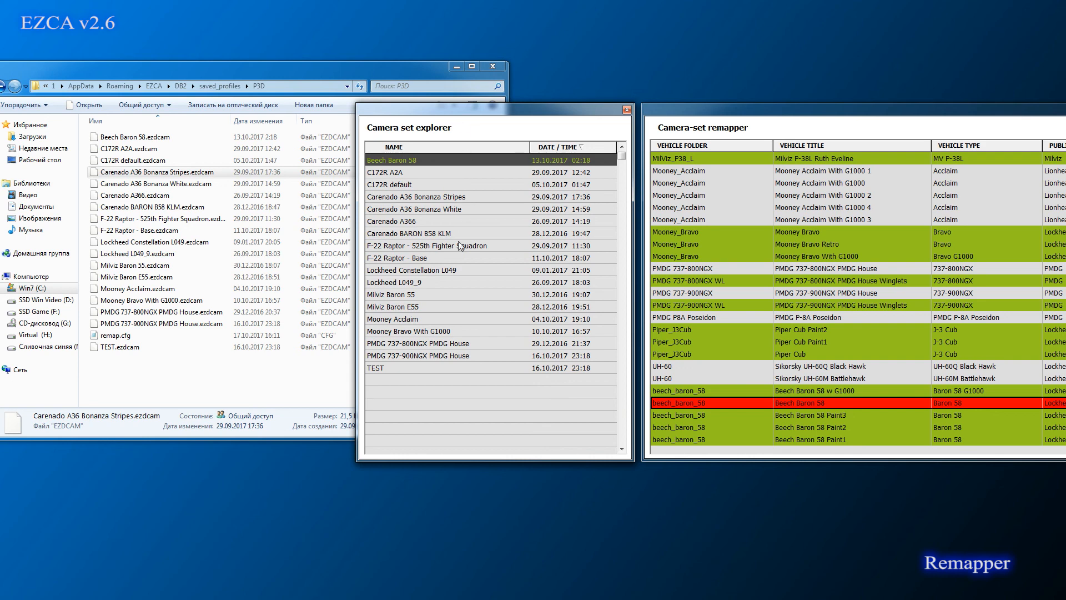
- Try to delete the TEST camera set from the explorer and accept its removal
click(388, 367)
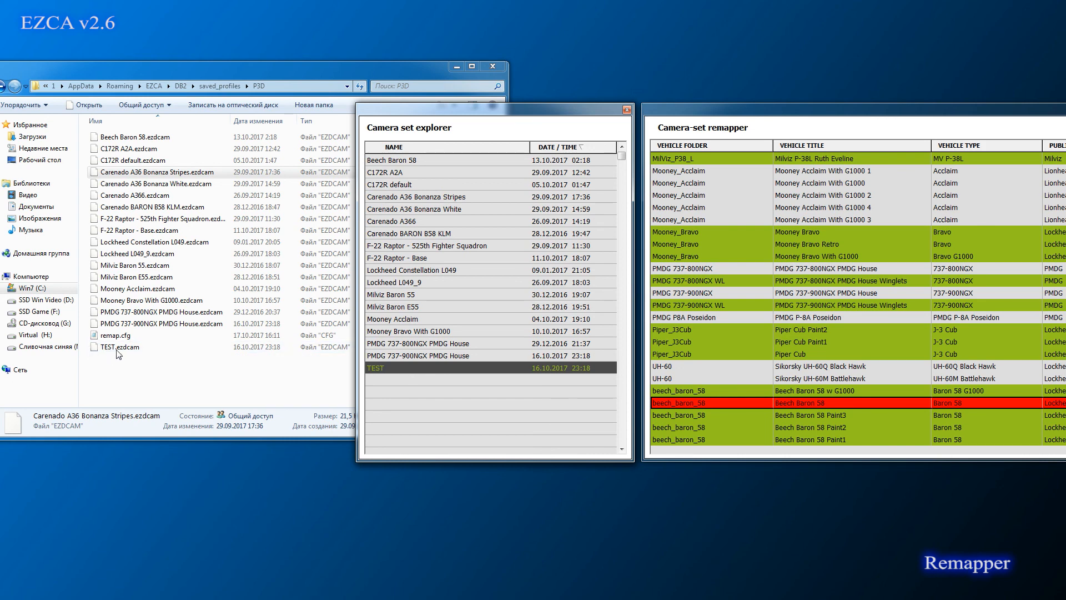
right_click(401, 365)
right_click(384, 368)
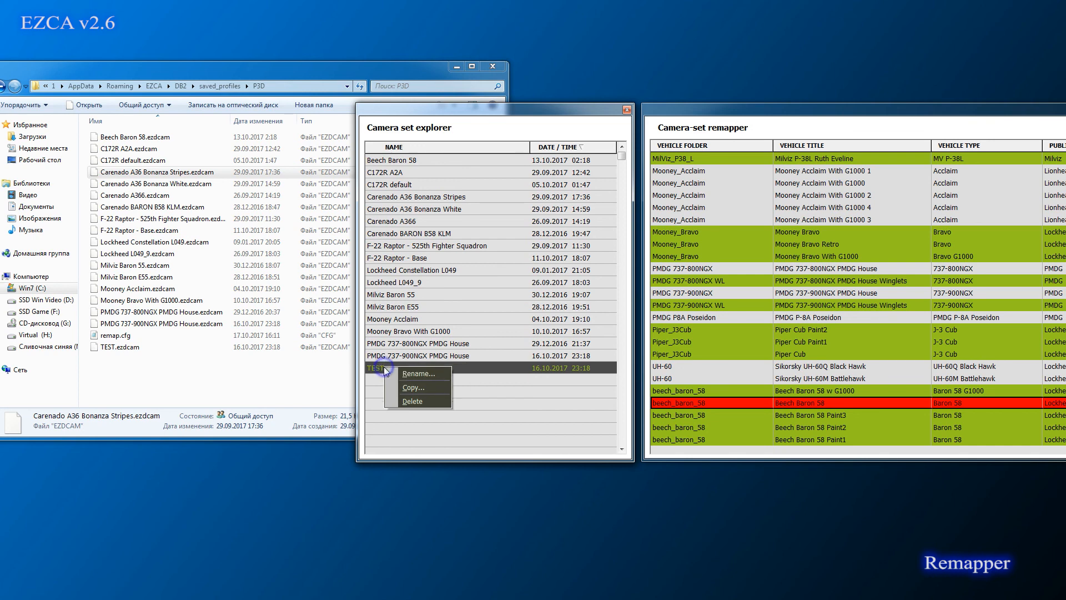
click(411, 402)
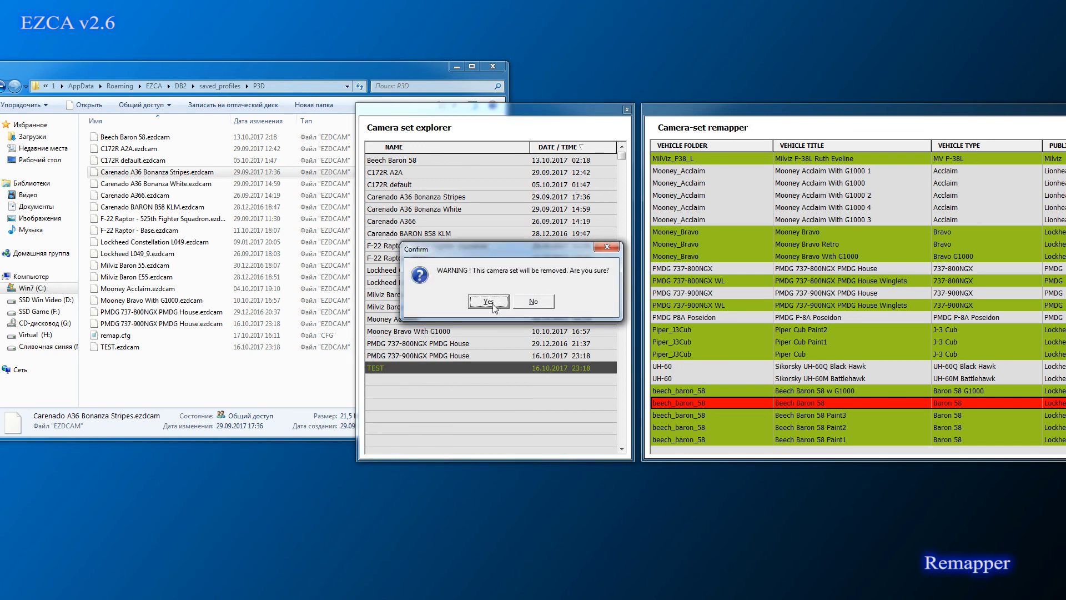
click(491, 303)
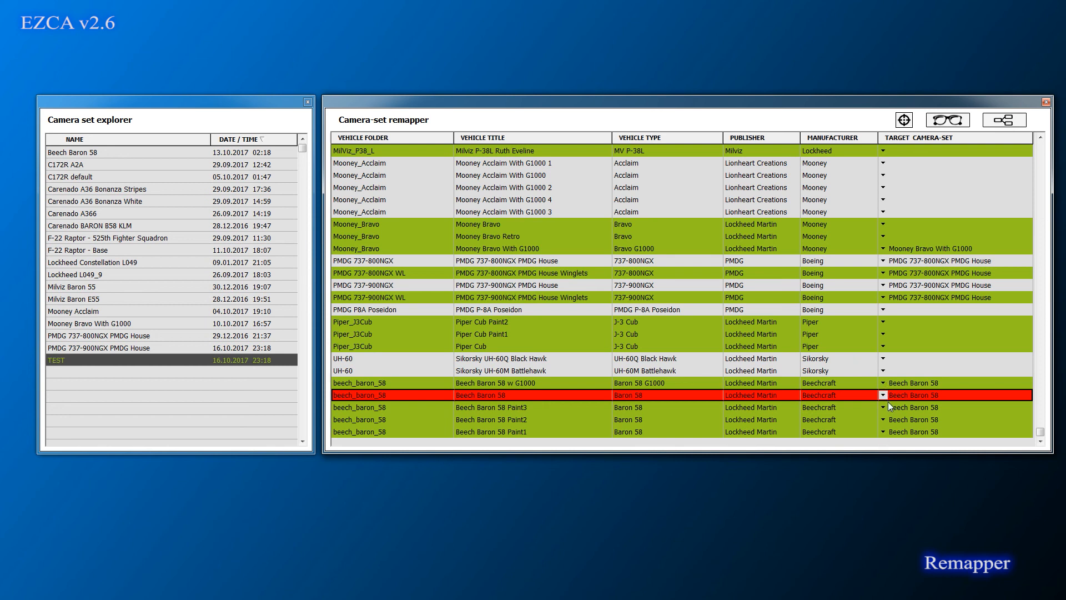
- Enable group mapping and assign the TEST camera-set to the whole group through the Beech Baron 58 vehicle
click(1006, 121)
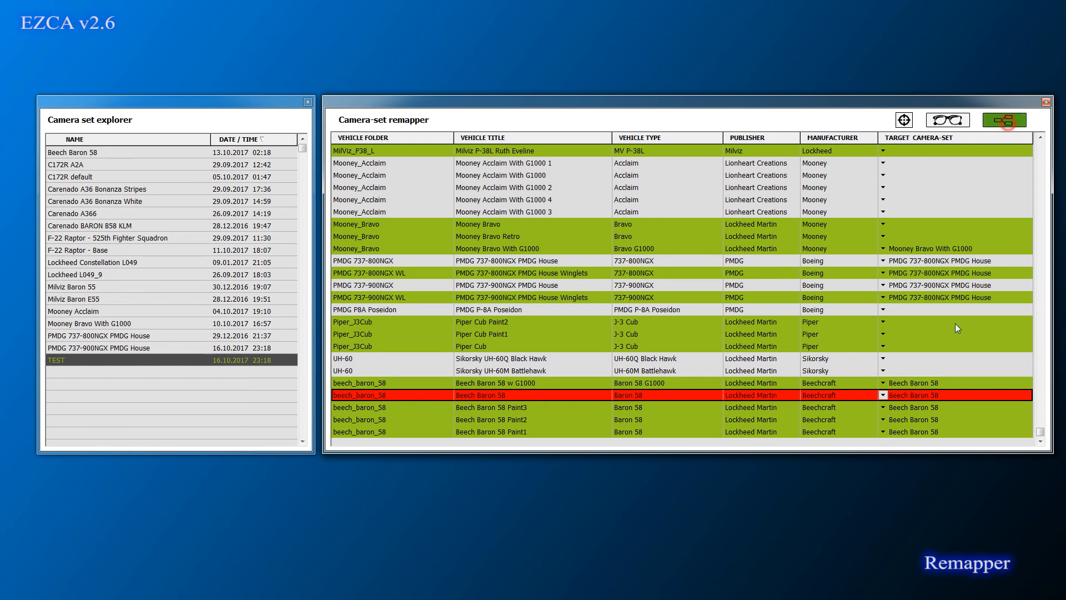
click(1027, 395)
click(1028, 395)
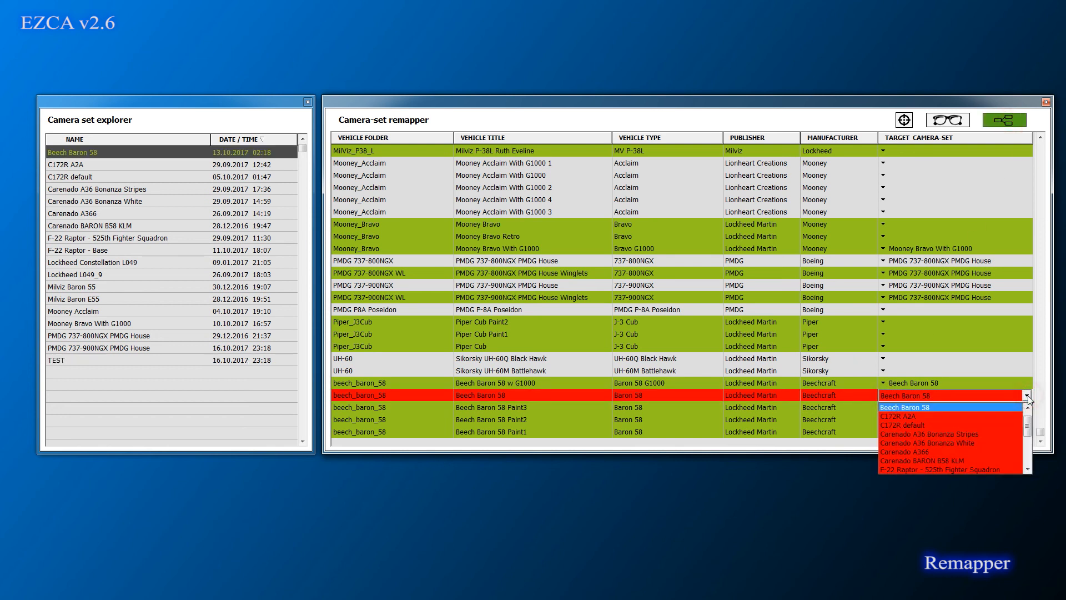
drag(1028, 428, 1031, 457)
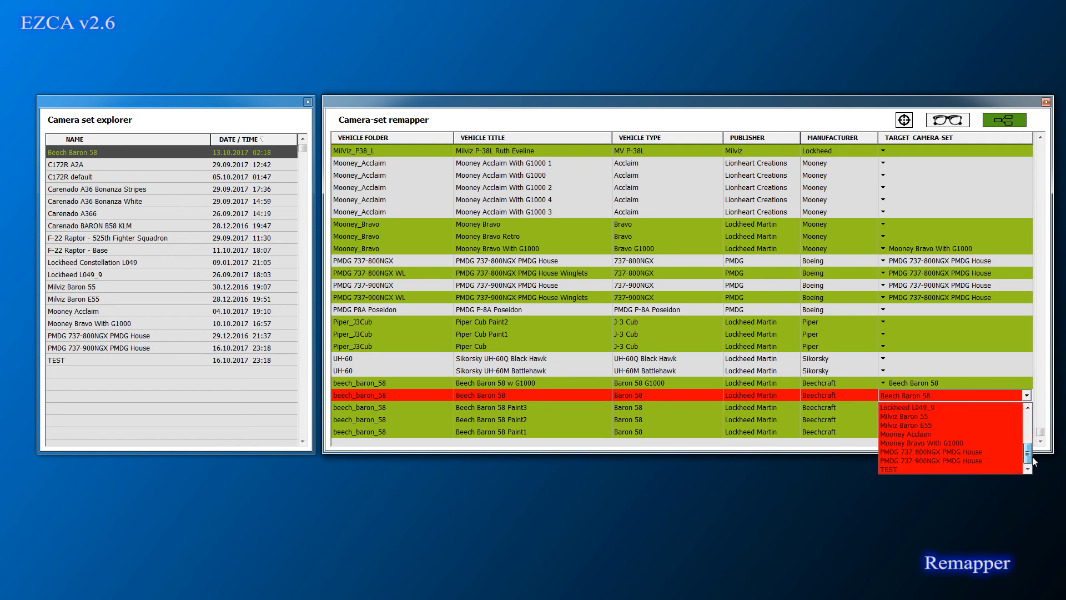
click(905, 469)
- Delete the TEST camera set from the camera set explorer and accept its removal
click(51, 361)
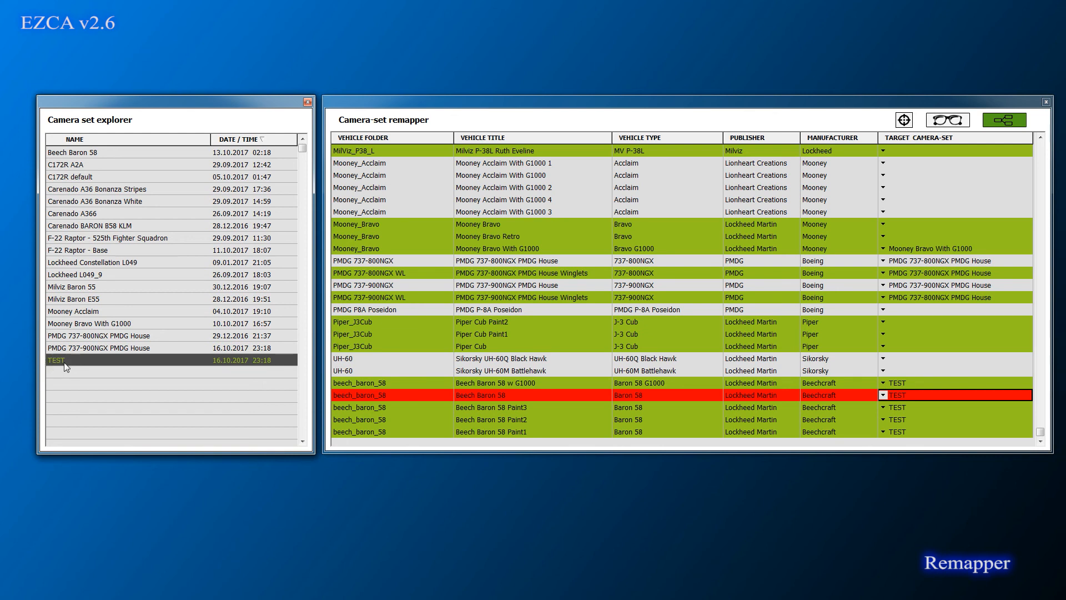
right_click(74, 360)
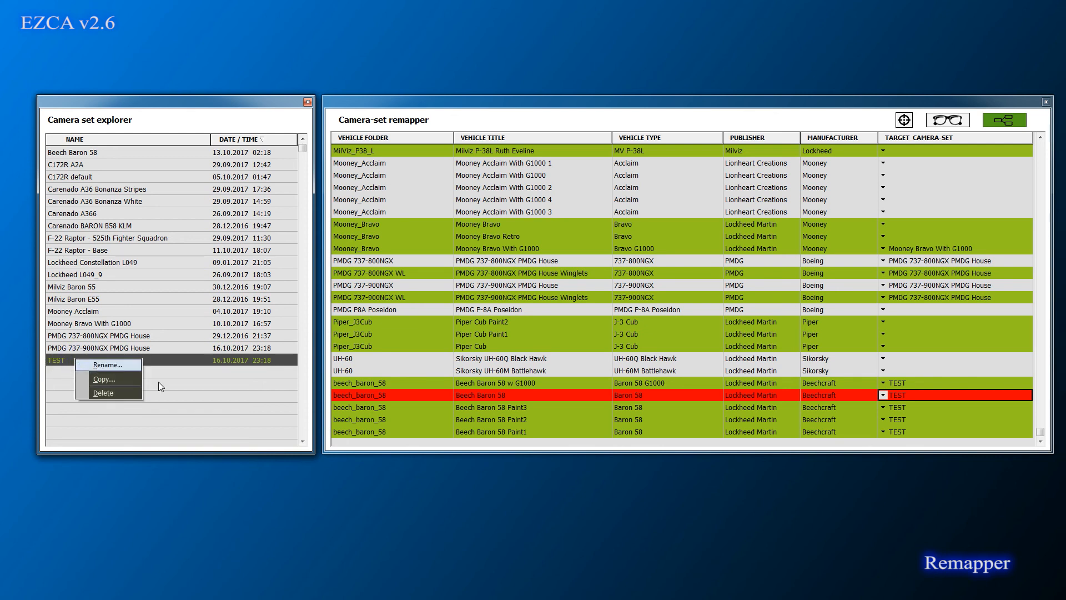
click(112, 395)
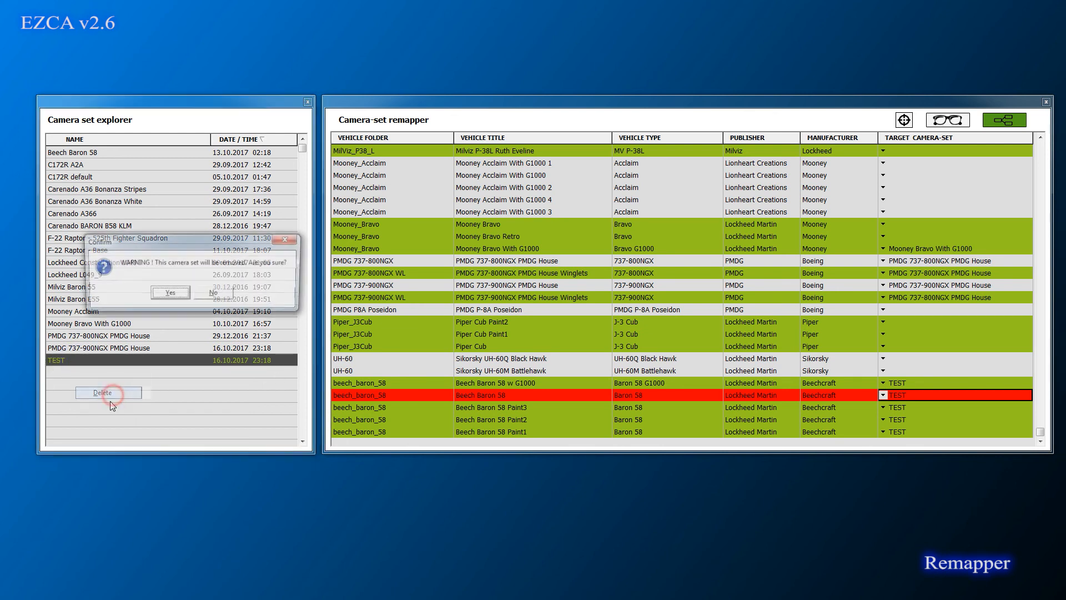
click(169, 292)
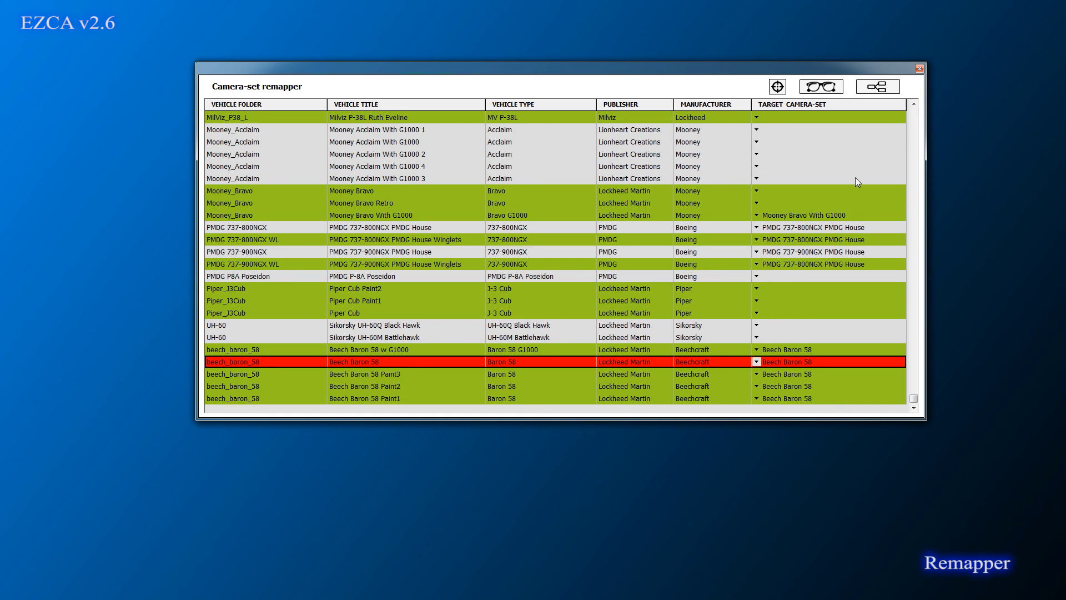
- Review the remapper's vehicle list alongside the saved camera sets, and close both the explorer and the remapper
scroll(822, 186, up, 1)
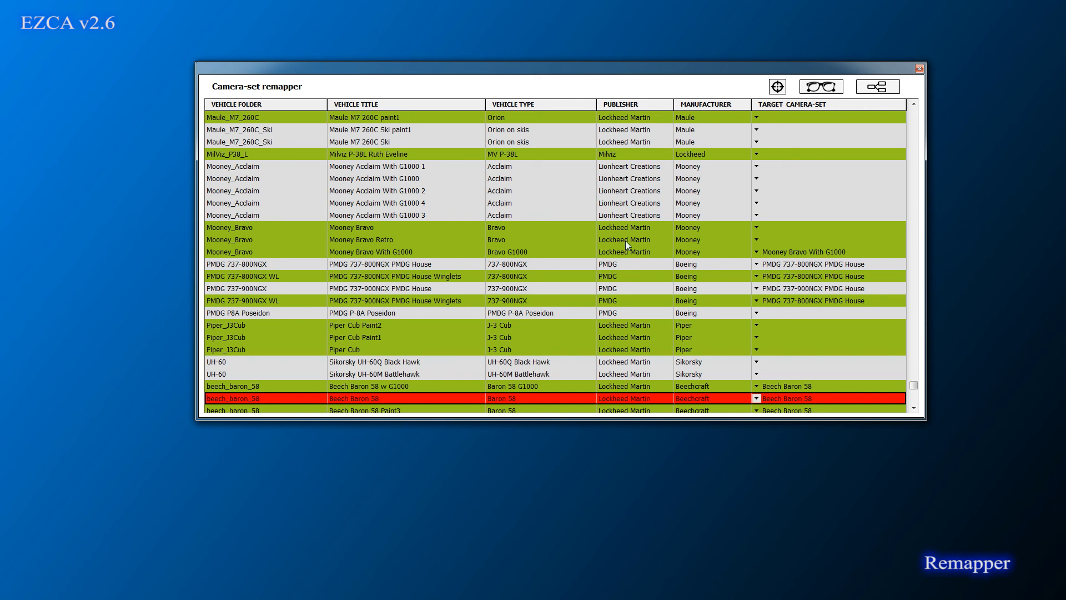
click(59, 211)
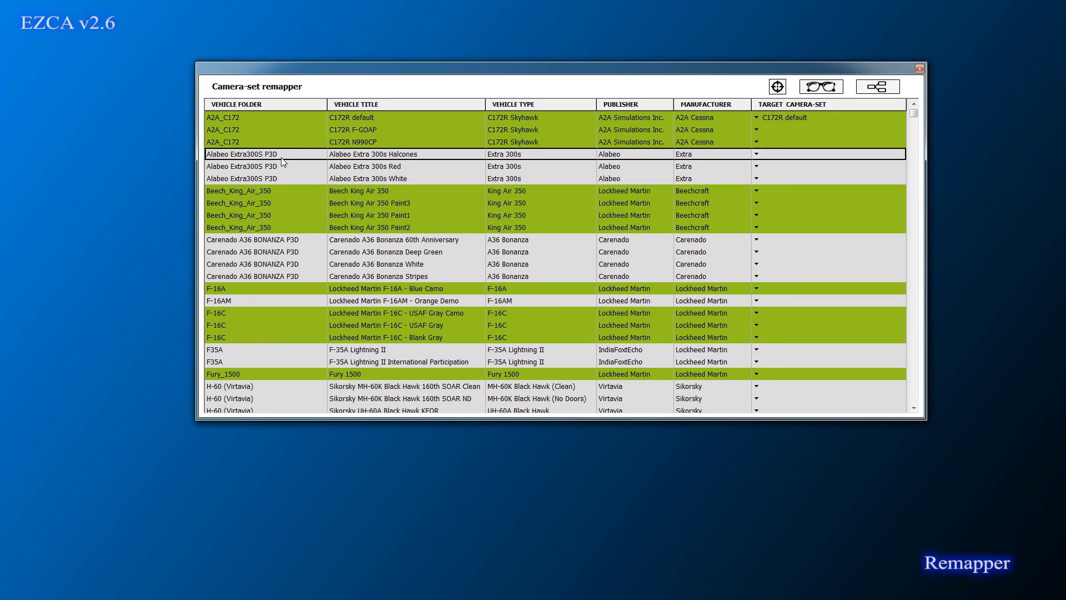
click(827, 91)
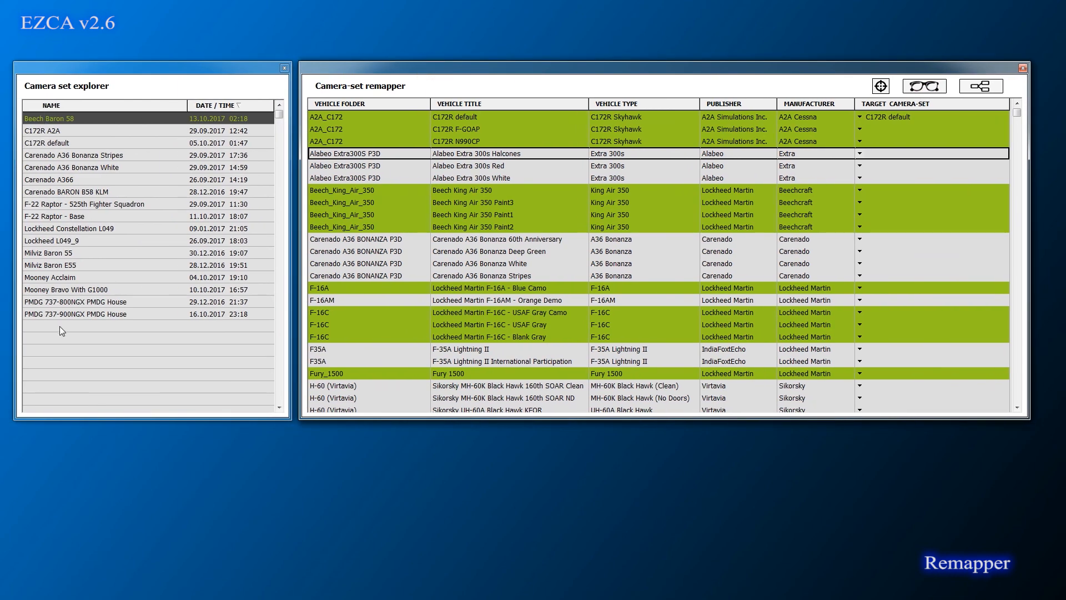
drag(545, 68, 522, 51)
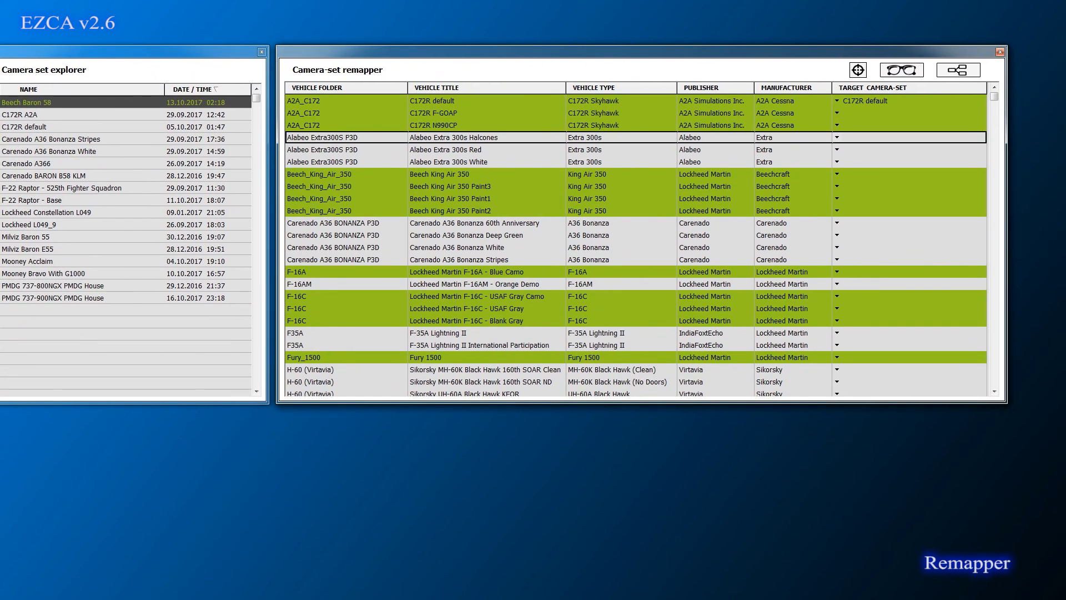
click(262, 52)
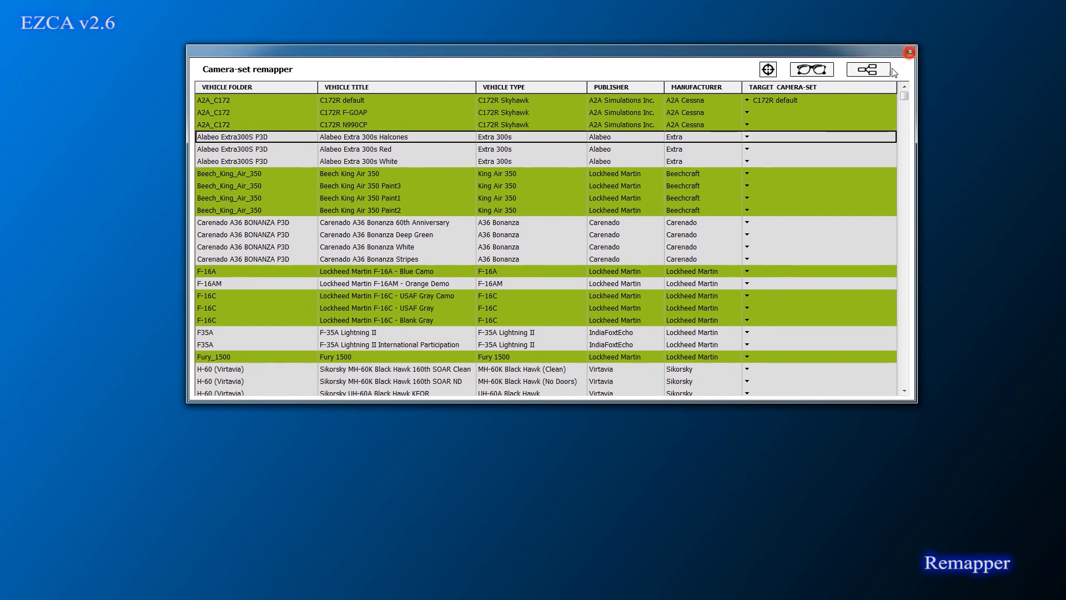
click(910, 51)
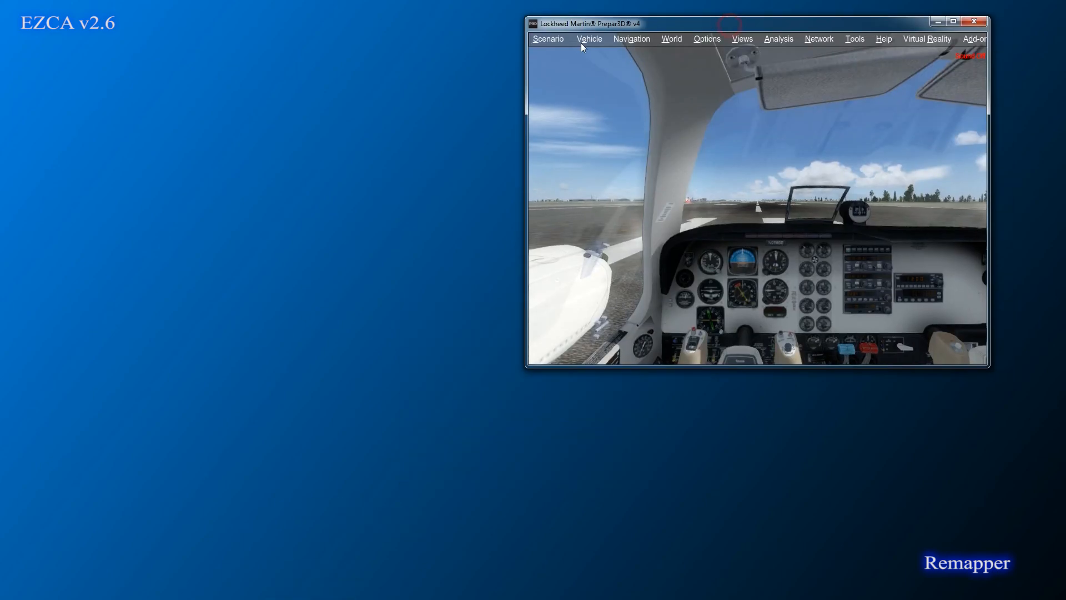
- Switch to Prepar3D and load the Alabeo Extra 300s Red as the current vehicle
click(602, 39)
click(597, 49)
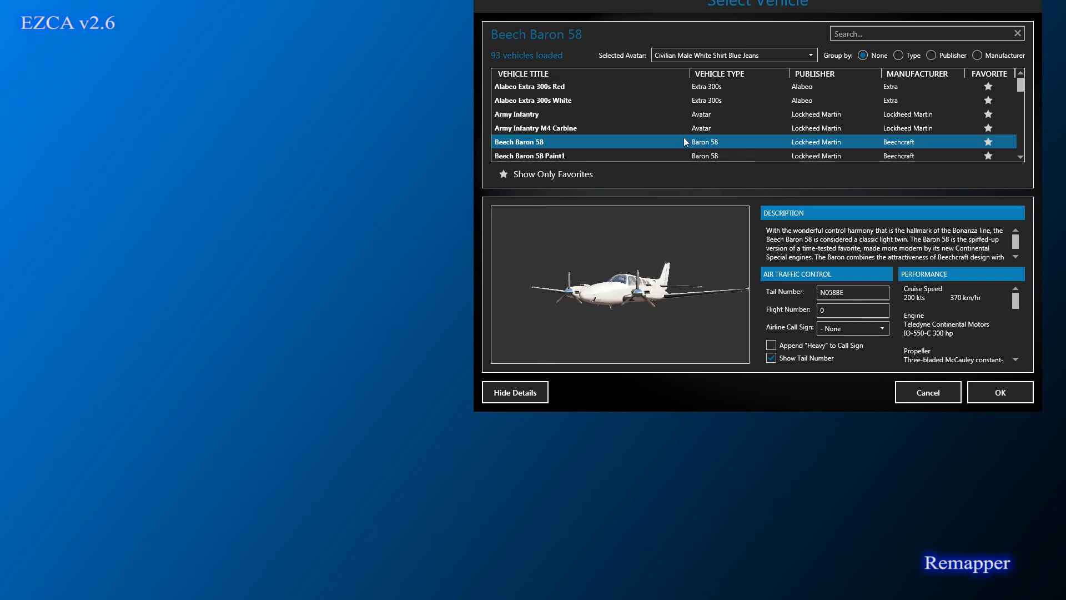
scroll(648, 116, up, 1)
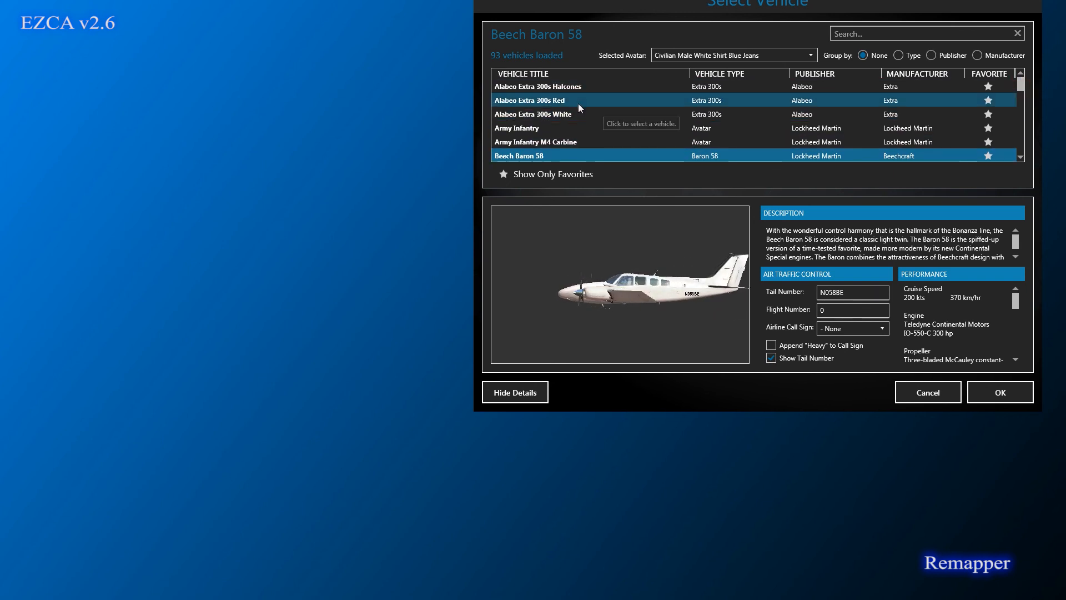
click(562, 101)
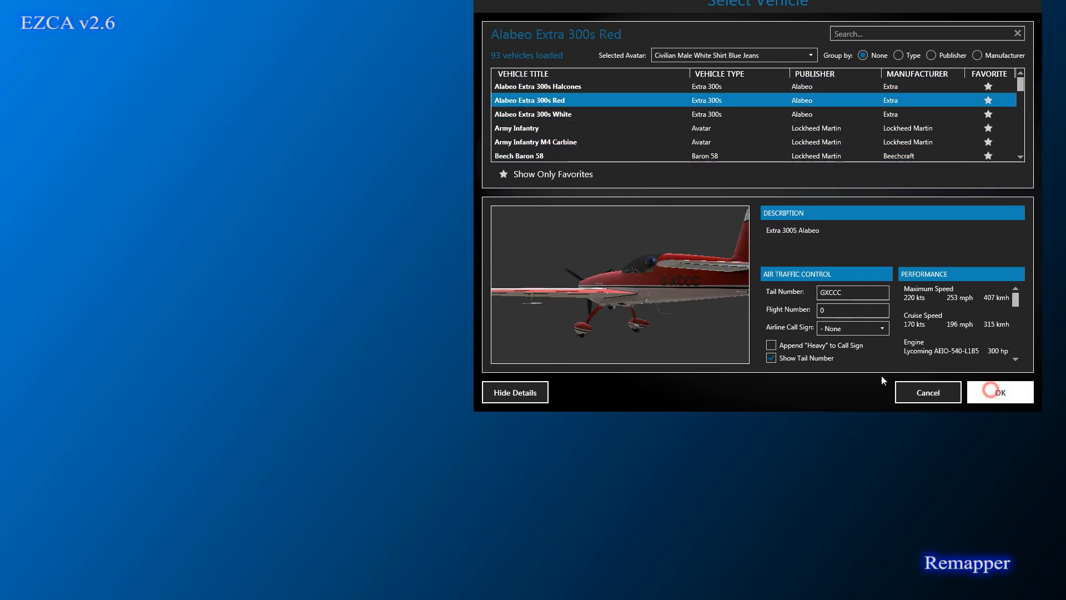
click(996, 391)
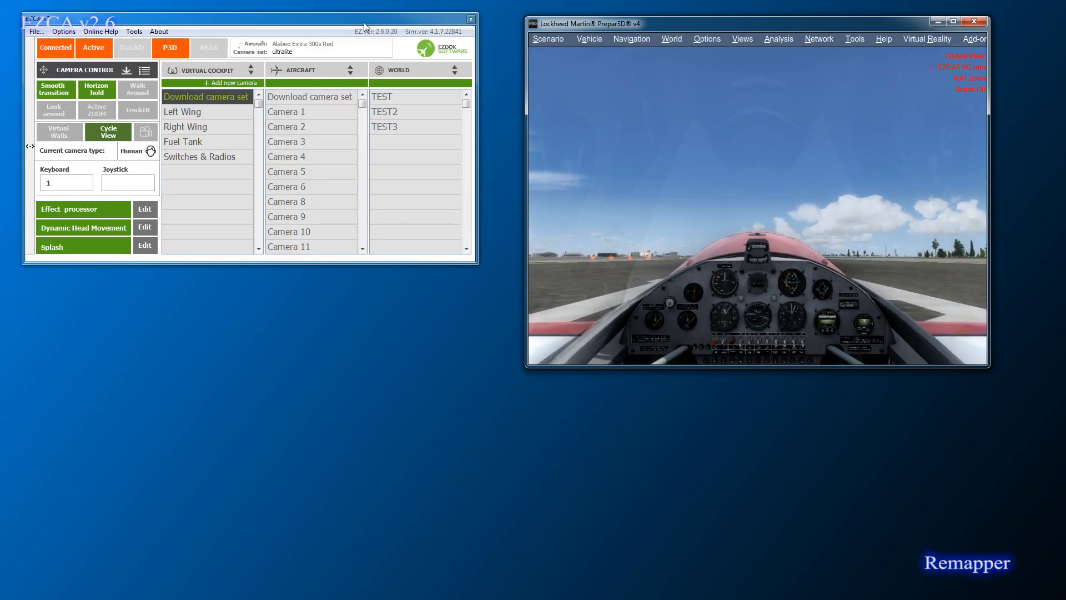
- Switch to EZCA v2, open the camera-set remapper and choose the blank target camera-set for Alabeo Extra 300s Red
drag(376, 31, 400, 32)
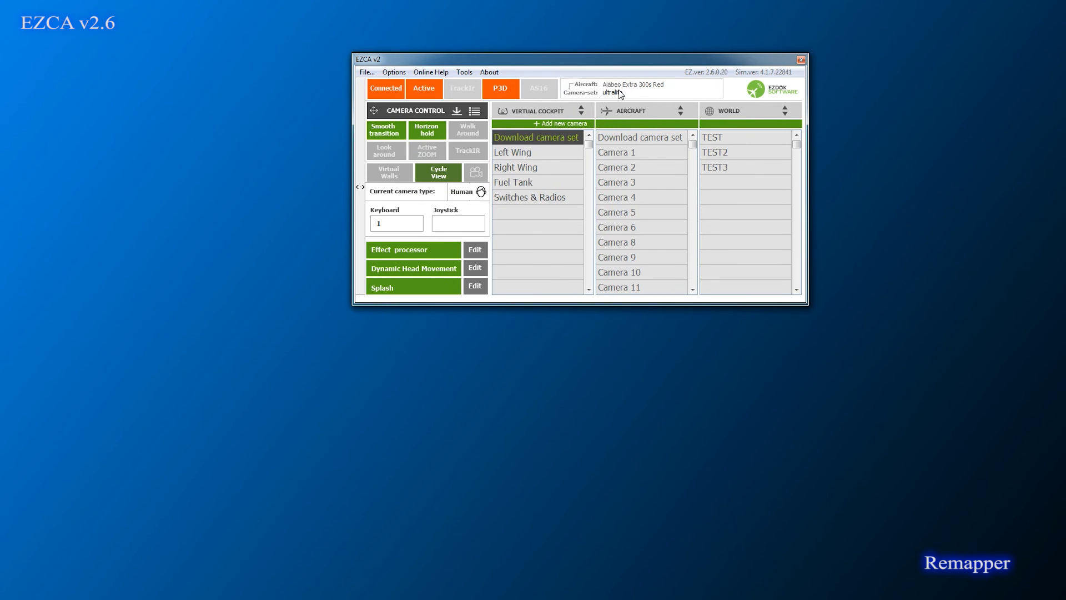
mouse_move(615, 93)
drag(503, 62, 847, 61)
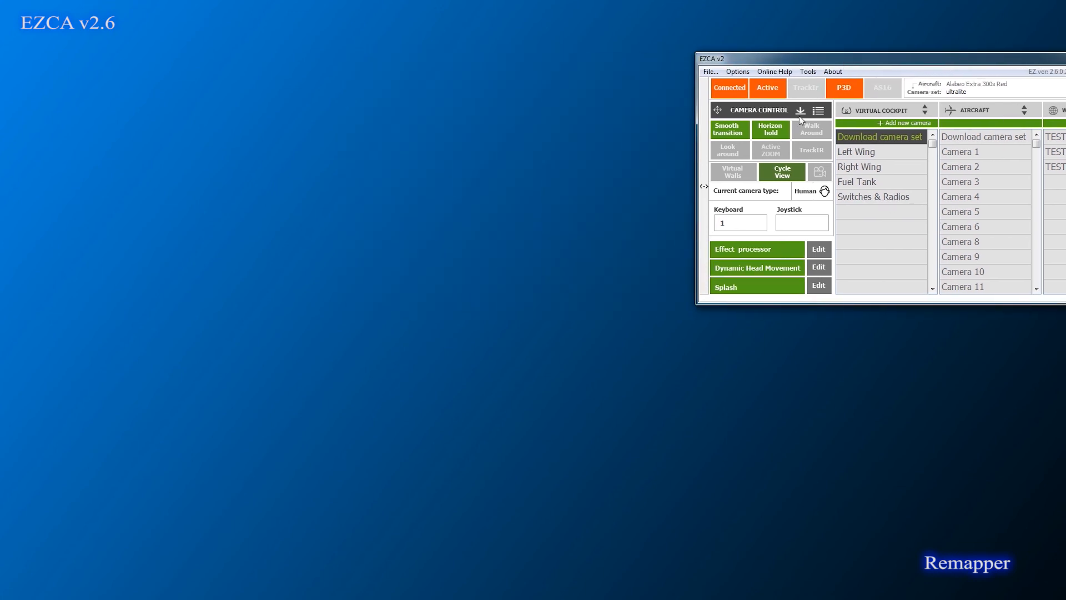
click(818, 111)
drag(519, 64, 479, 61)
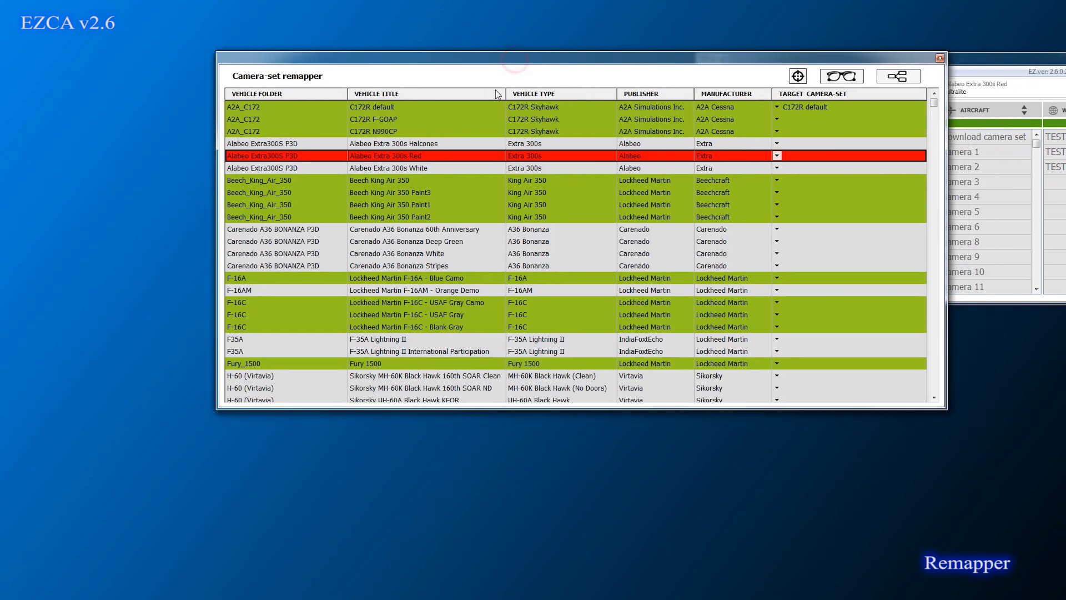
click(778, 156)
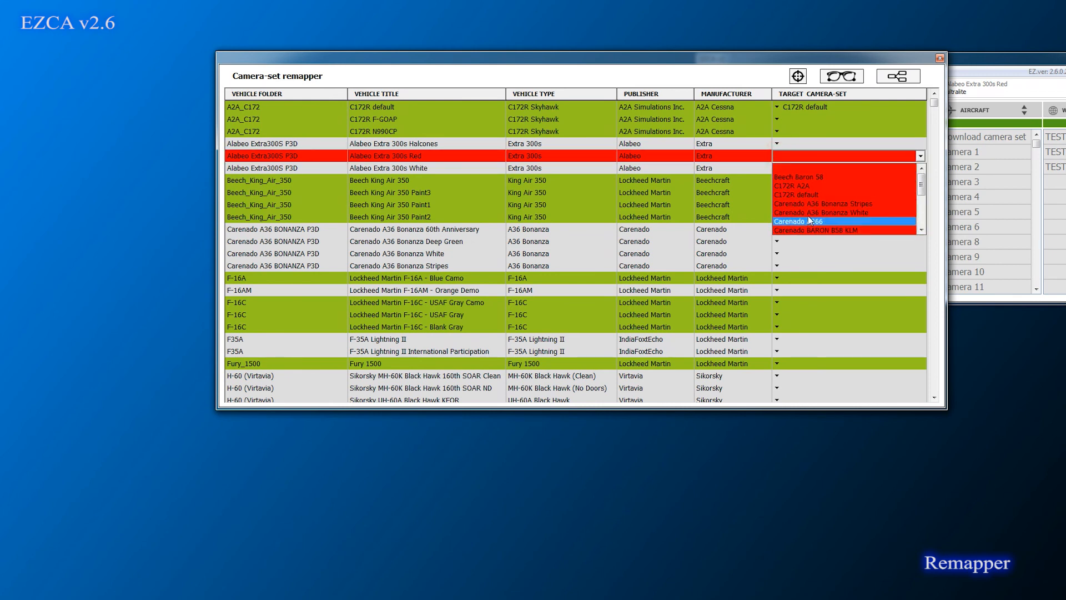
click(805, 165)
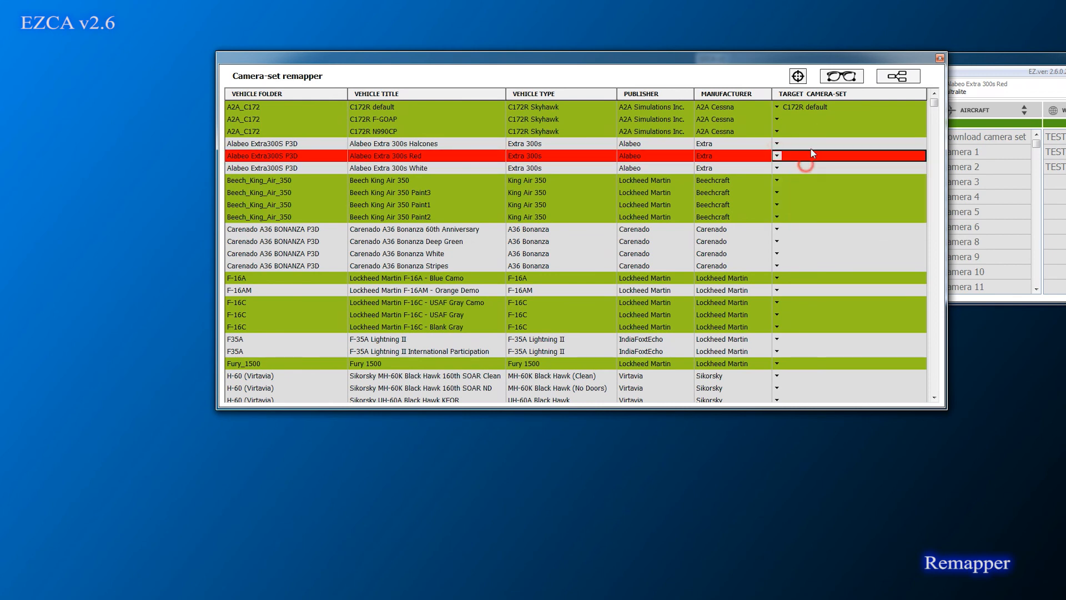
- Show the camera set explorer beside the remapper and save the loaded aircraft's cameras with Update camera set
click(842, 78)
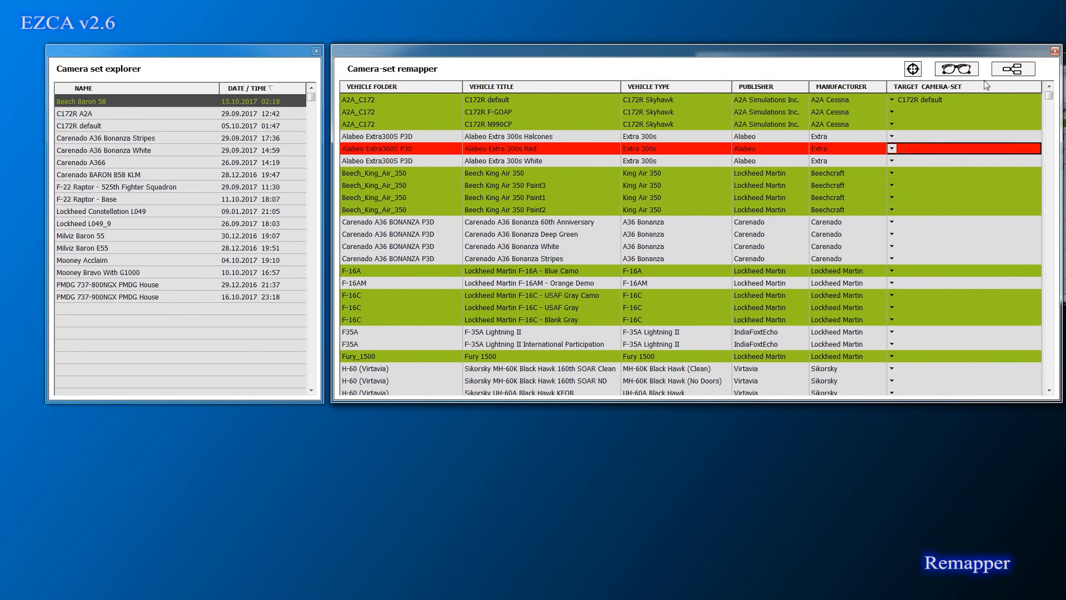
drag(990, 50, 946, 96)
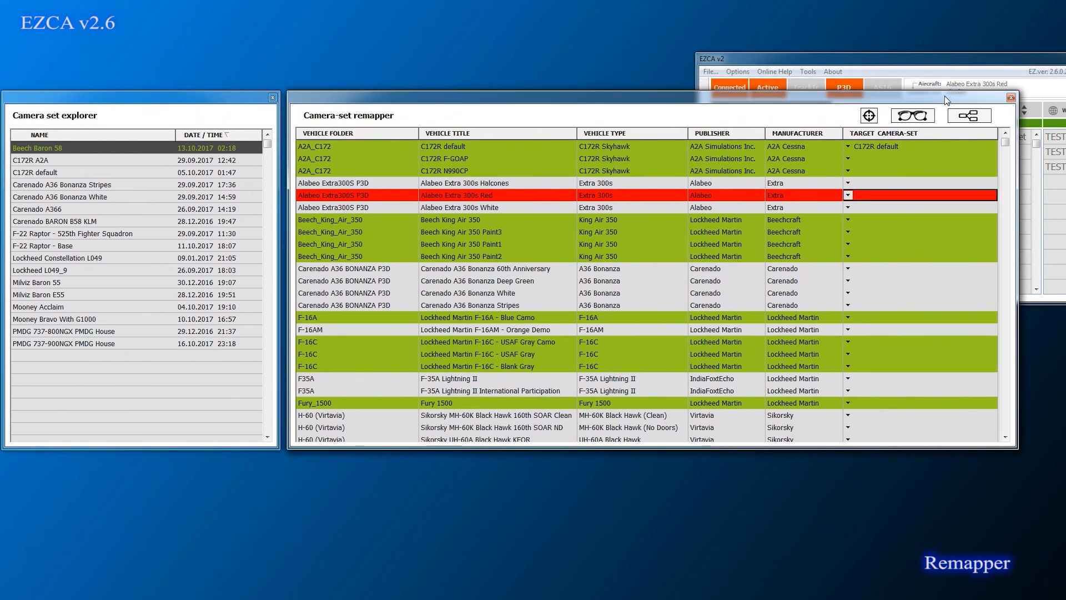
drag(912, 62, 634, 25)
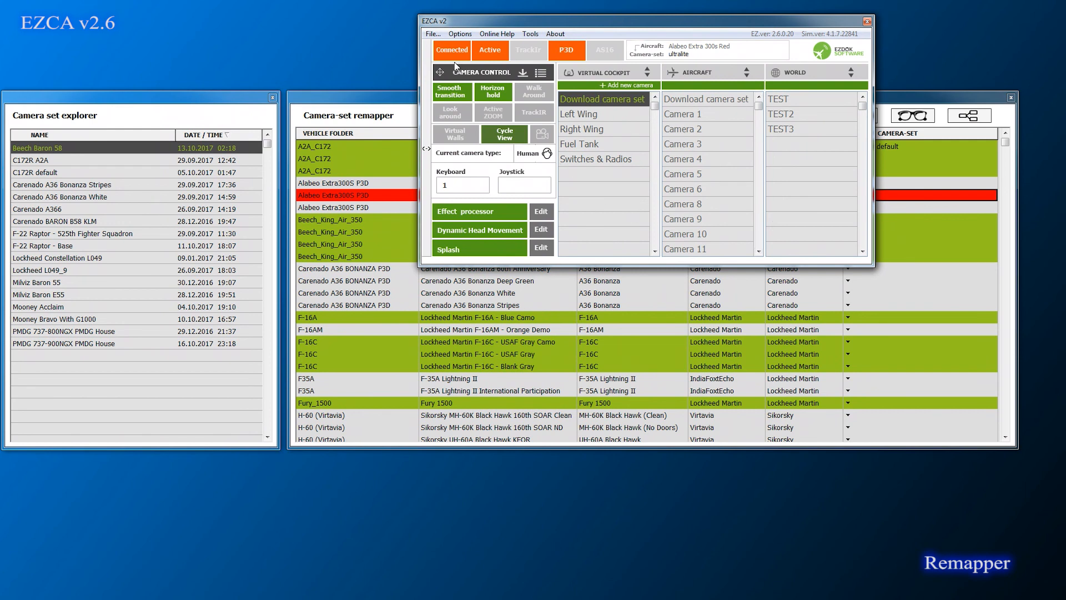
click(431, 35)
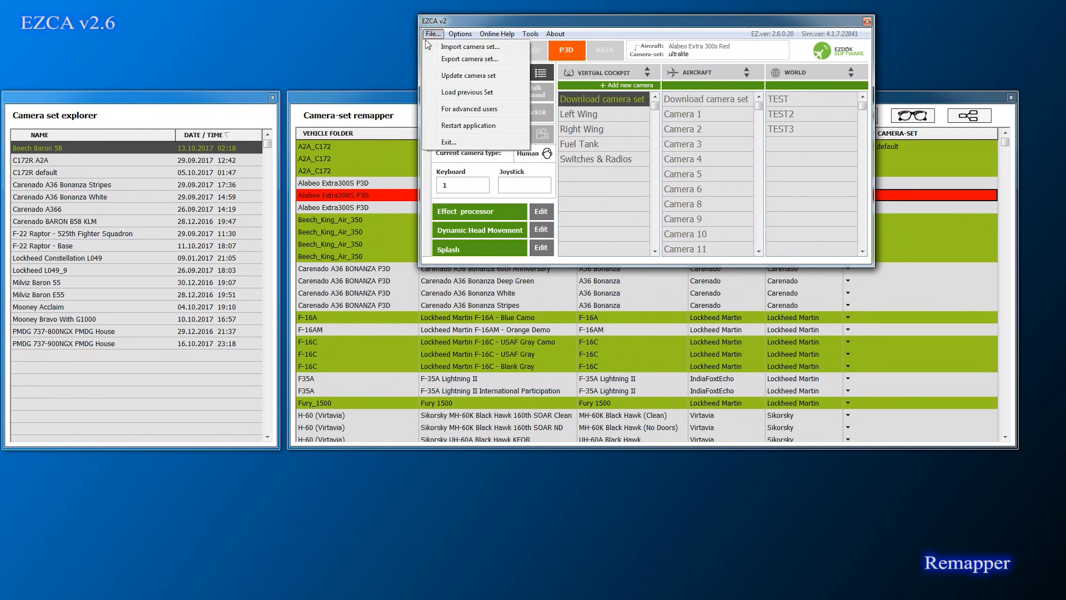
click(467, 76)
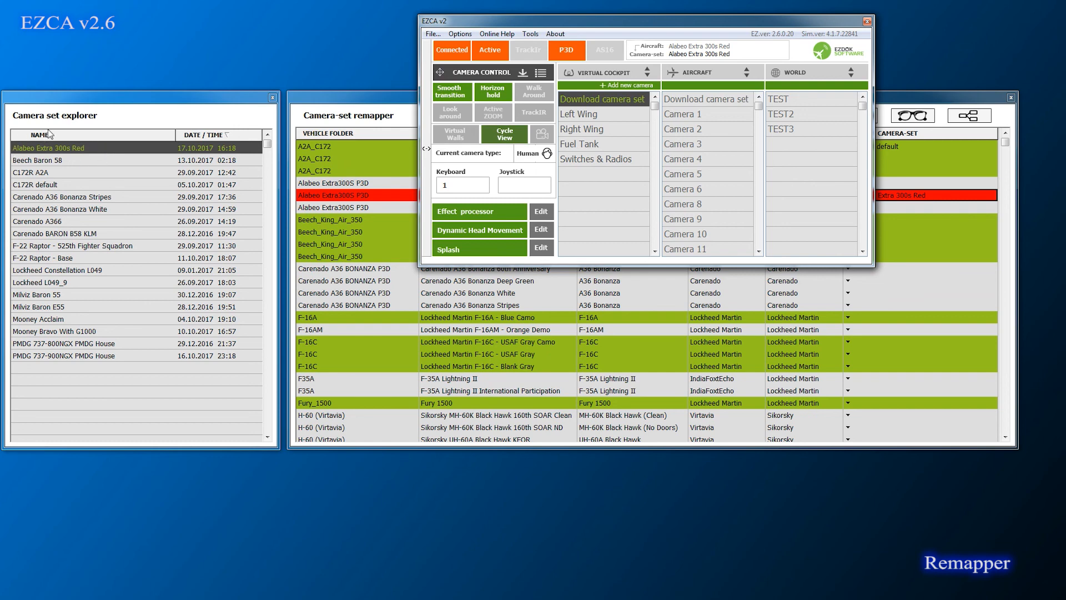
- Assign the Alabeo Extra 300s Red camera-set to the Alabeo Extra 300s Halcones and Alabeo Extra 300s White variants
click(358, 103)
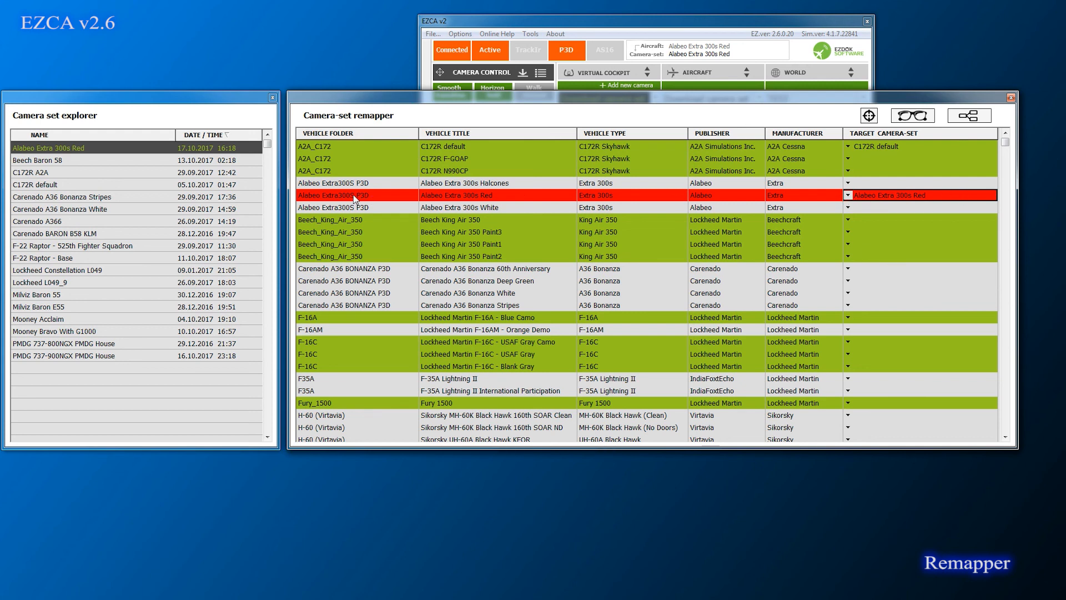
click(344, 182)
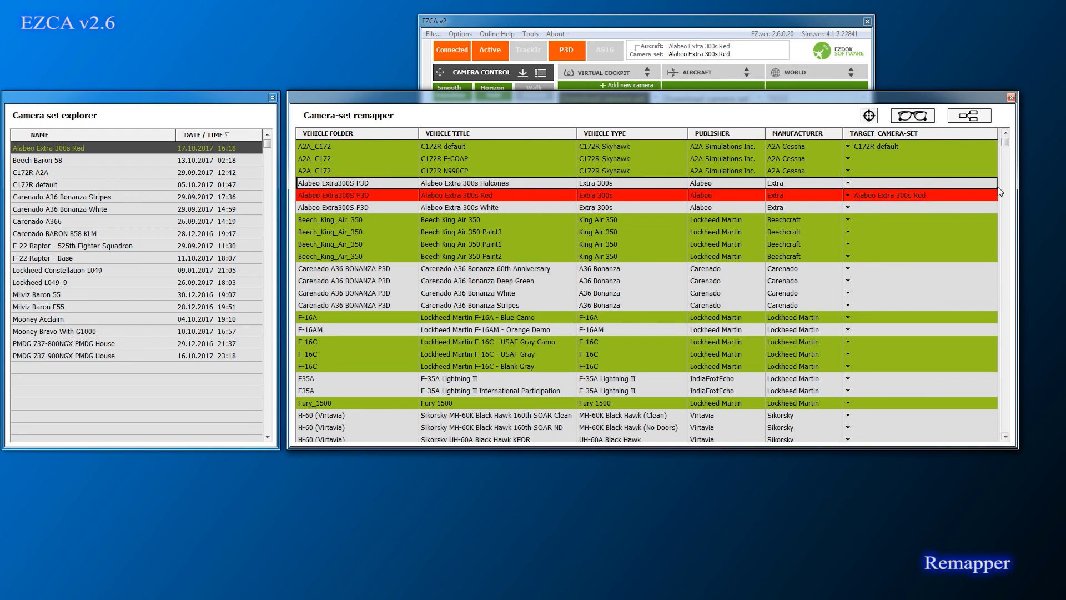
click(925, 186)
click(883, 205)
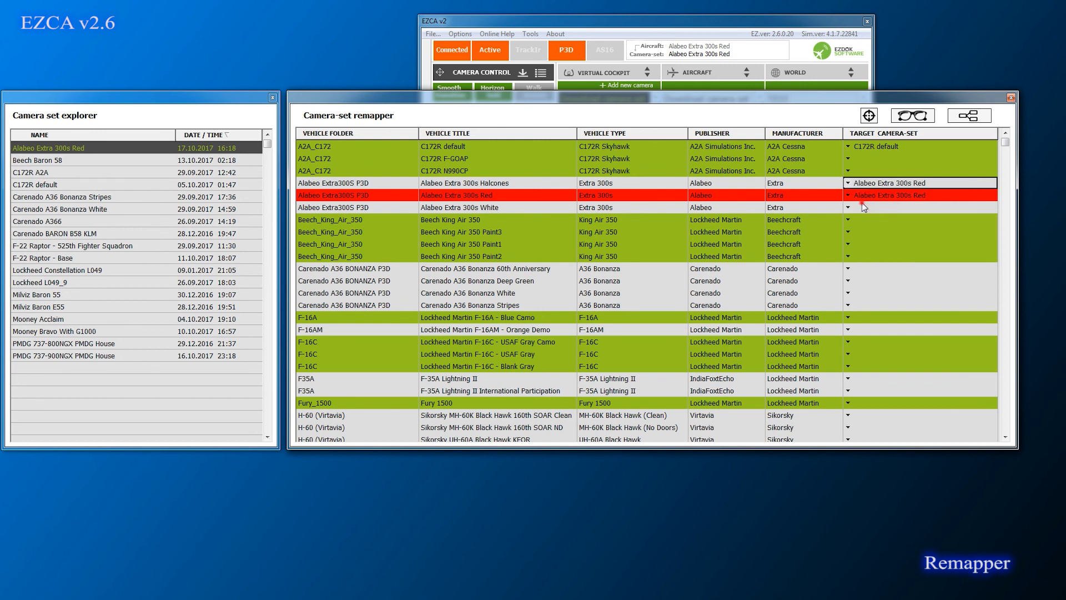
click(864, 207)
click(864, 228)
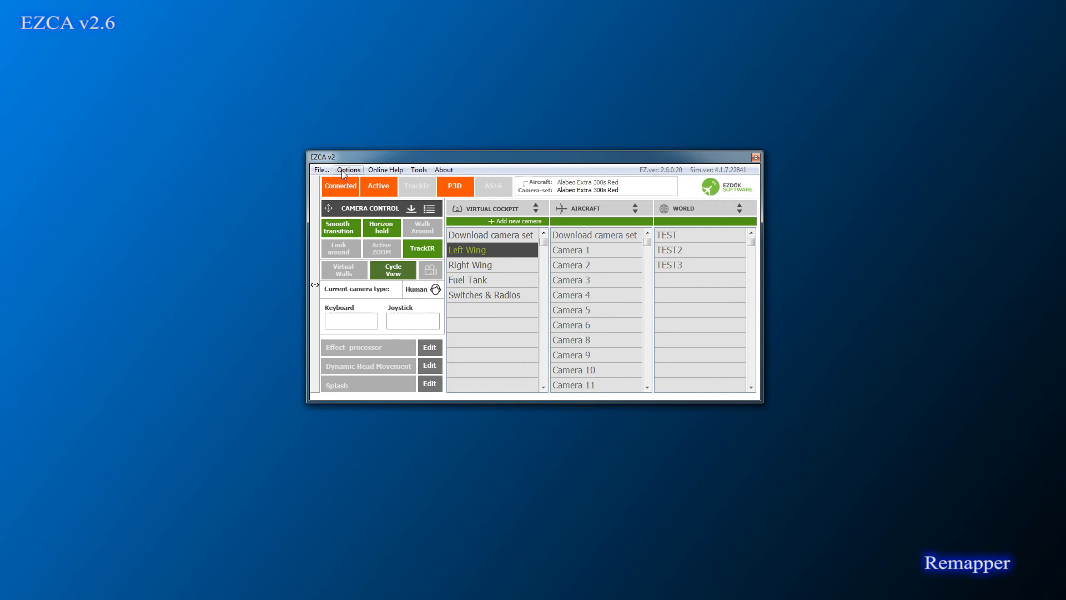
- Rename the aircraft camera Camera 1 as test and update the camera set to store the change
click(322, 171)
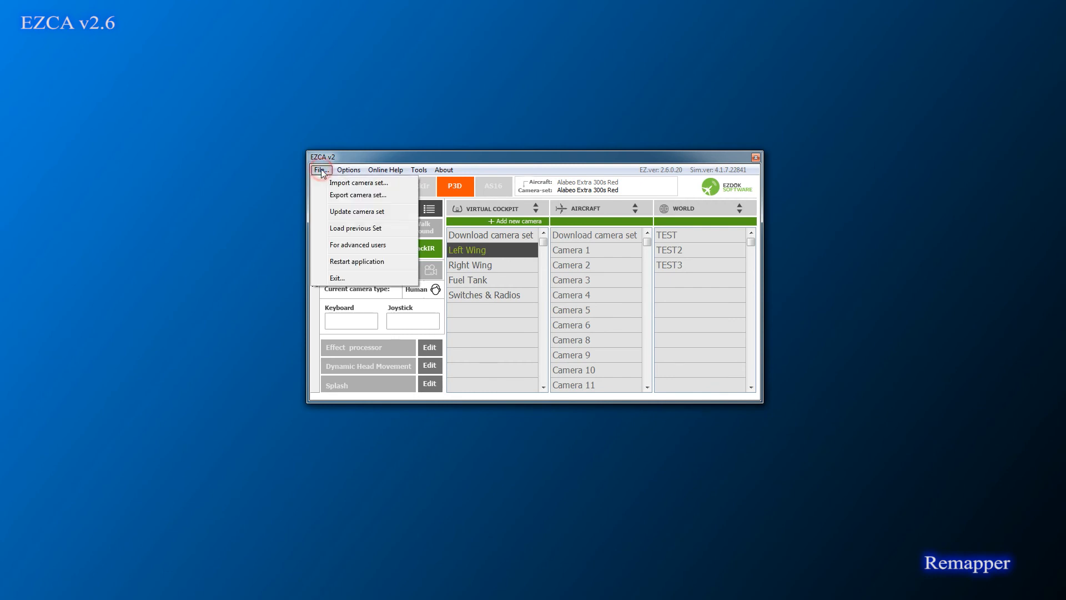
click(335, 212)
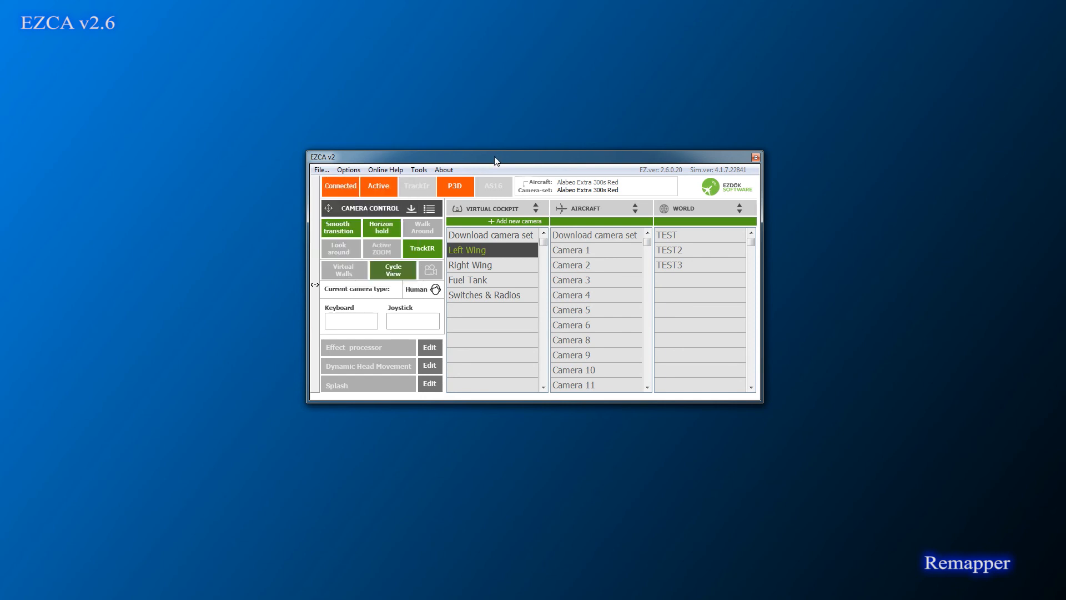
click(575, 249)
right_click(575, 249)
click(599, 269)
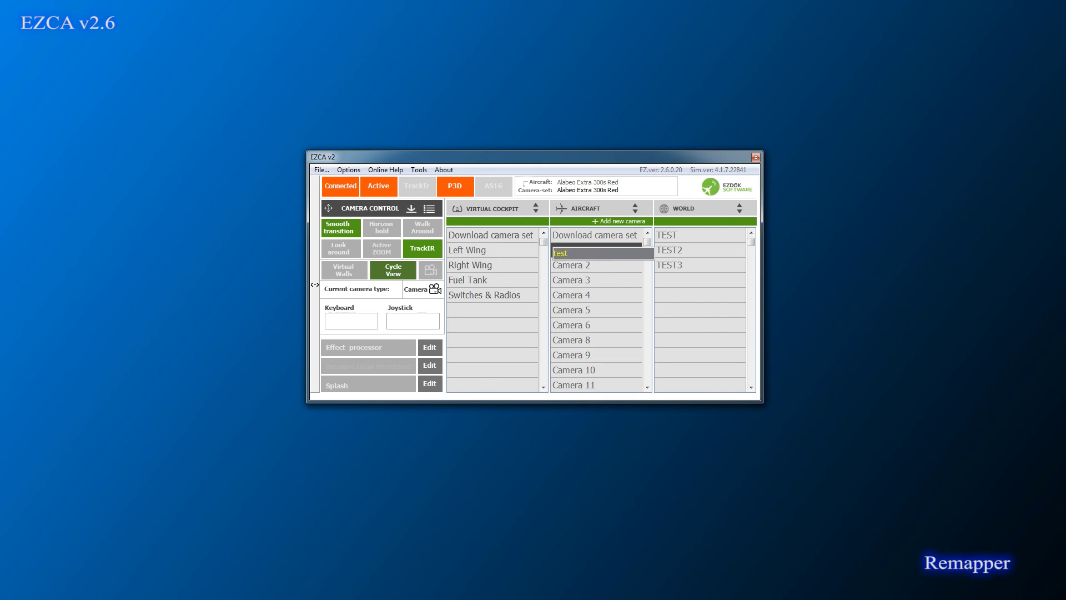
key(Return)
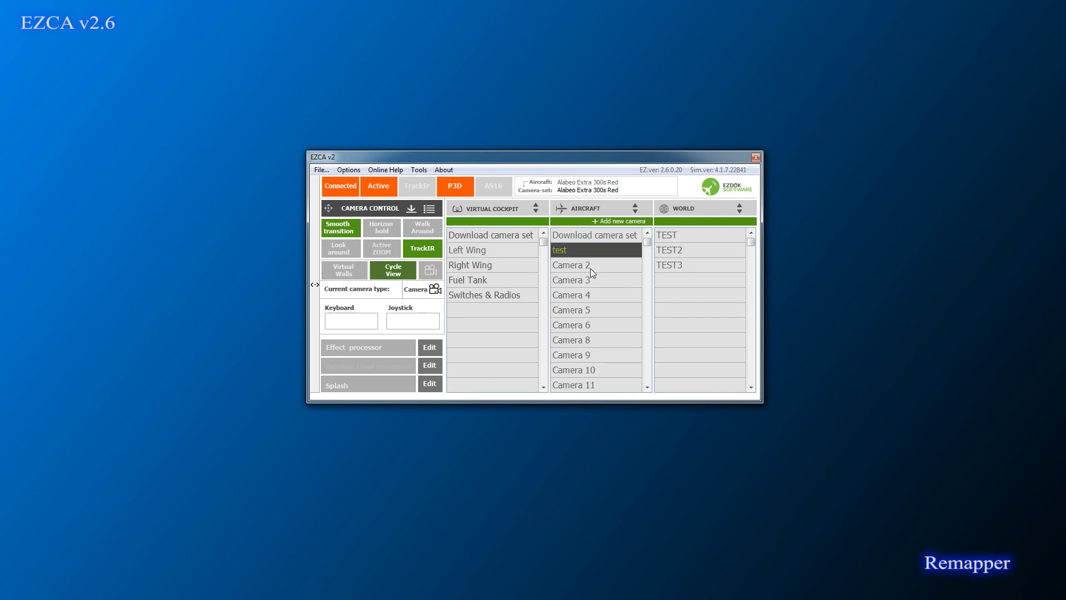
click(317, 170)
click(351, 214)
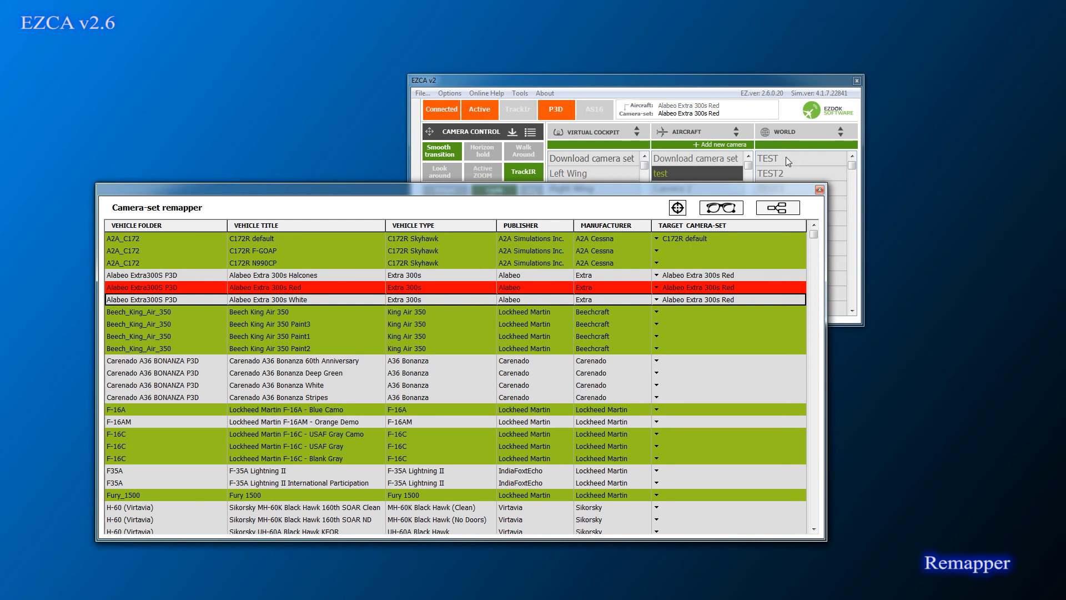
- Switch to Prepar3D and load the Alabeo Extra 300s White as the current vehicle
key(alt+Tab)
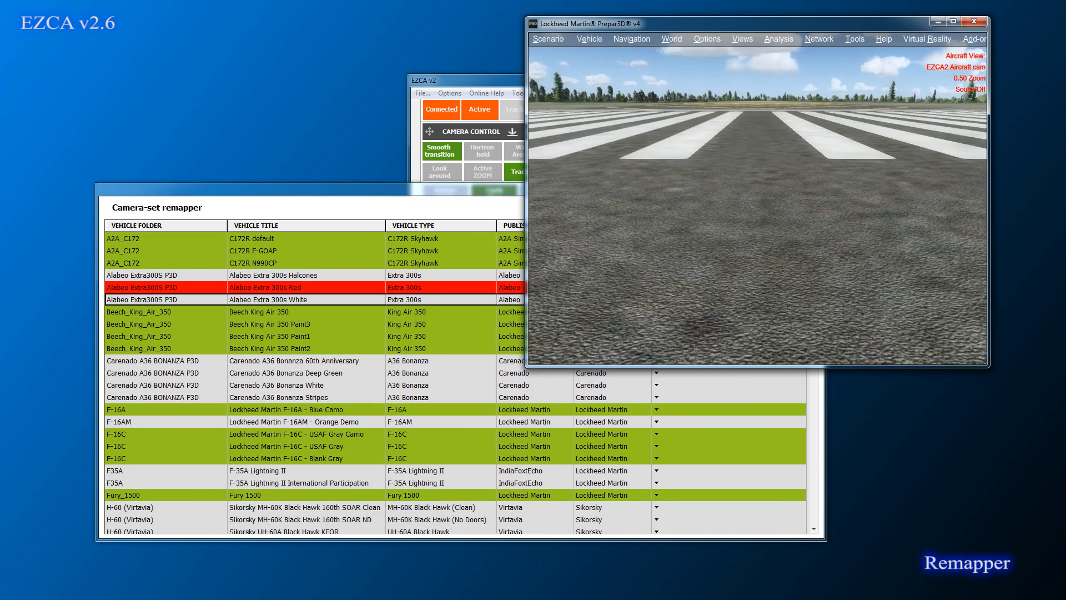
click(593, 41)
click(595, 54)
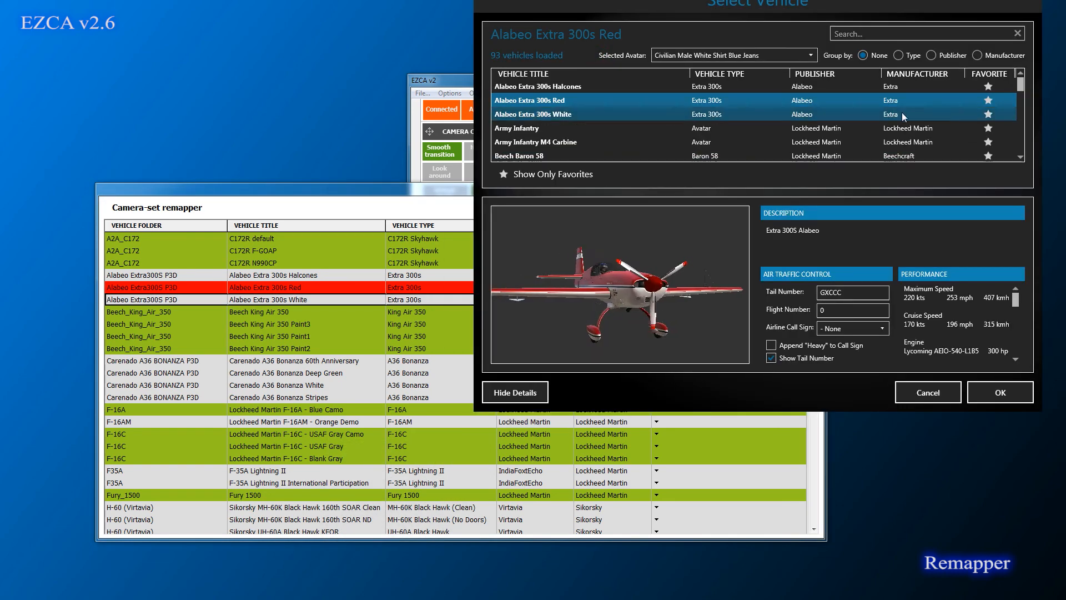
click(536, 115)
click(1000, 392)
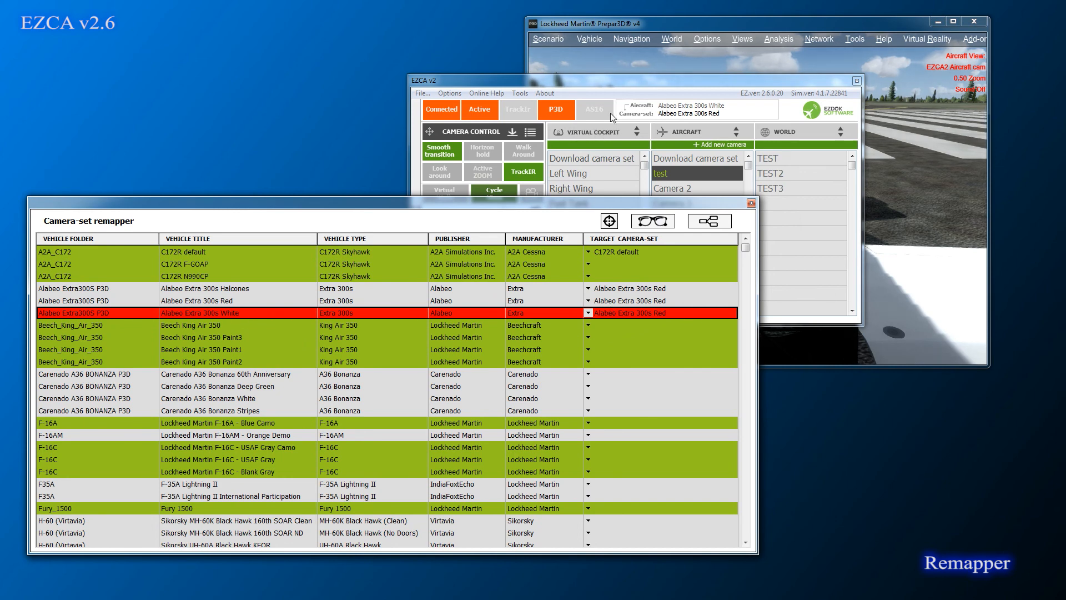
- Move the remapper off EZCA v2's camera lists, rename the aircraft camera test as test2 and update the camera set
click(751, 203)
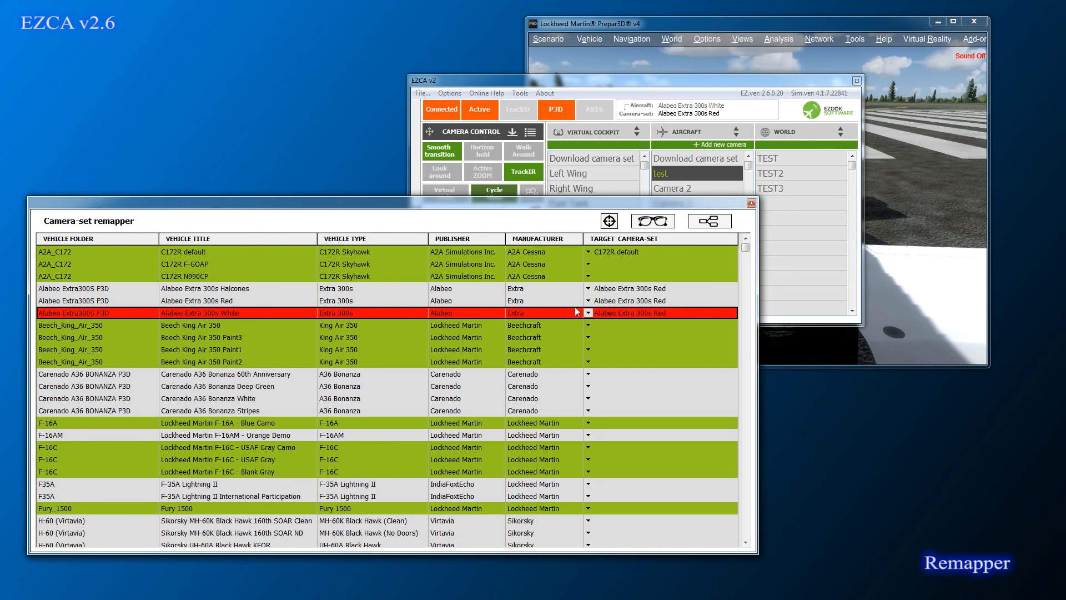
drag(601, 205, 607, 183)
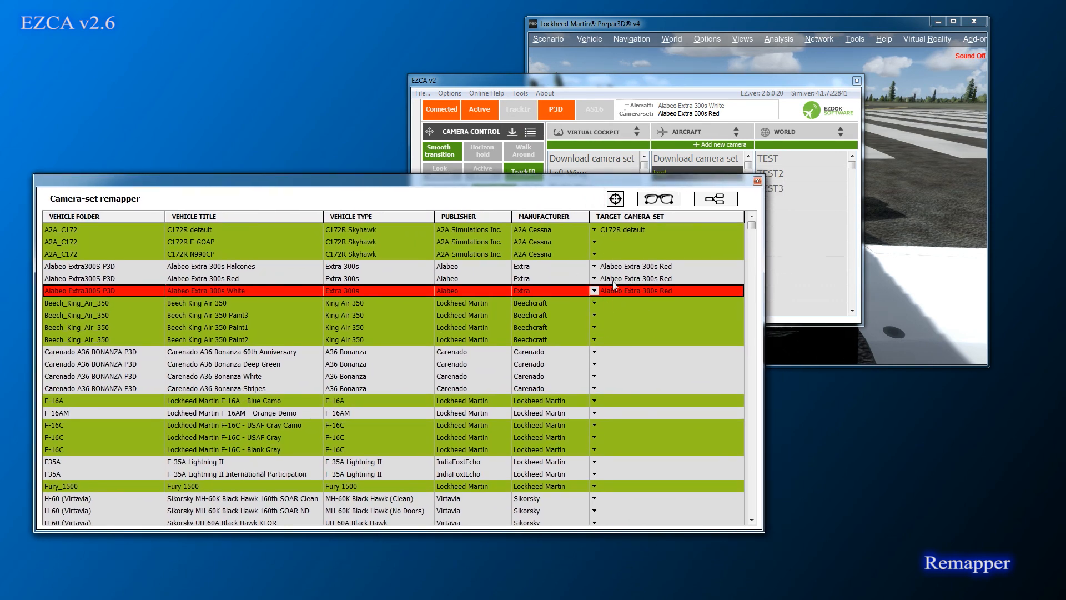
drag(581, 186, 558, 253)
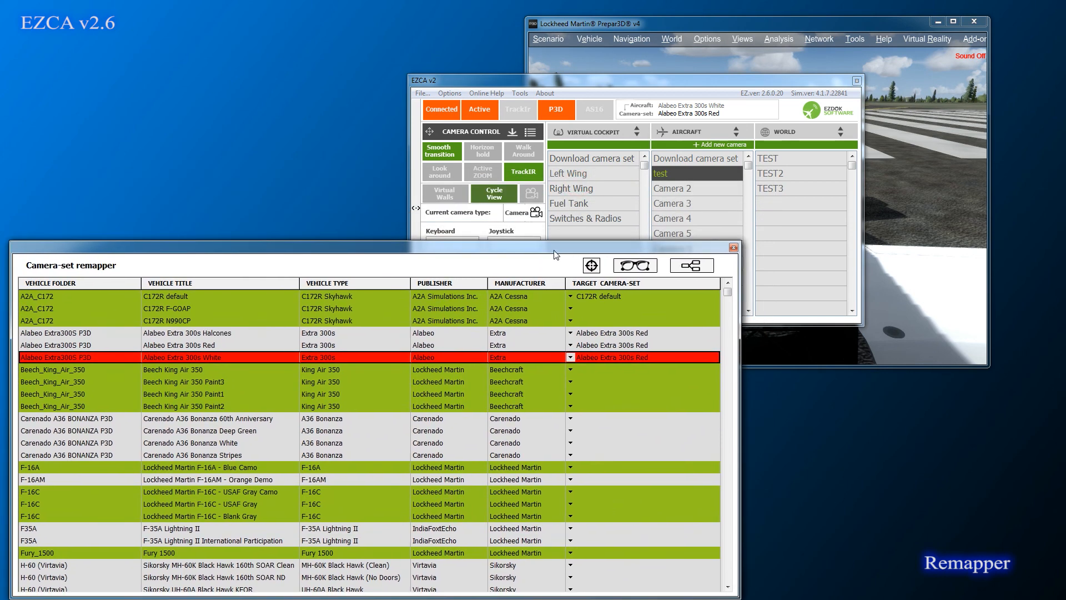
click(688, 179)
right_click(677, 173)
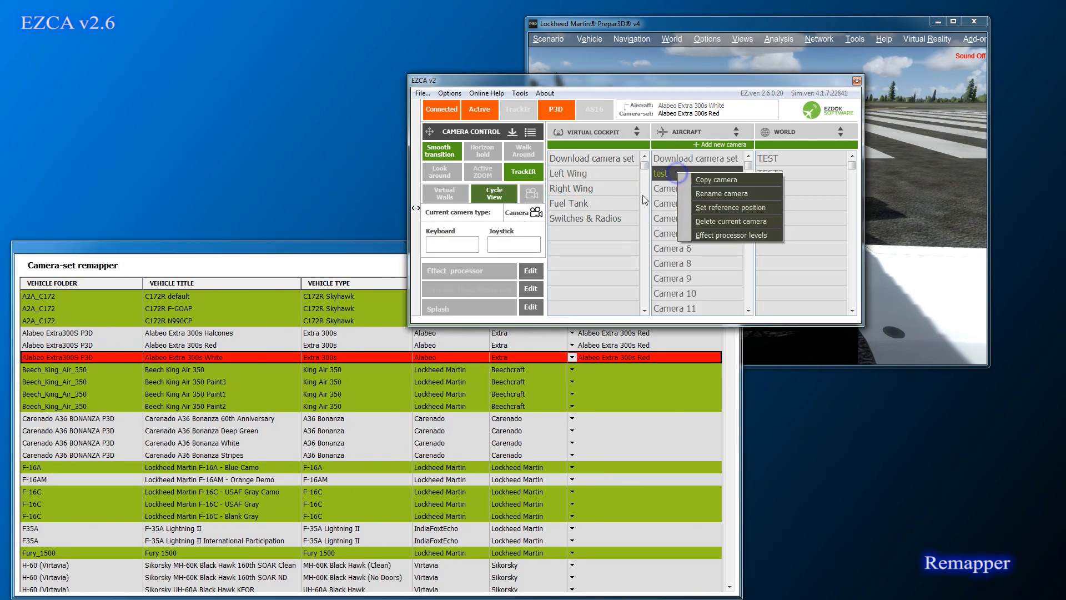
click(708, 194)
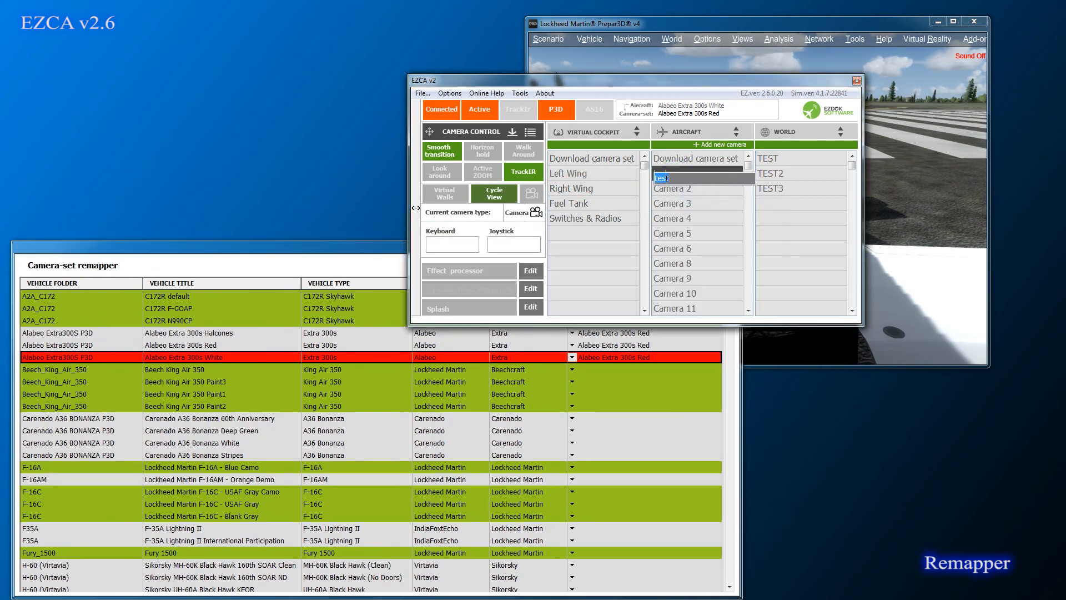
text(test2)
key(Return)
click(422, 93)
click(439, 135)
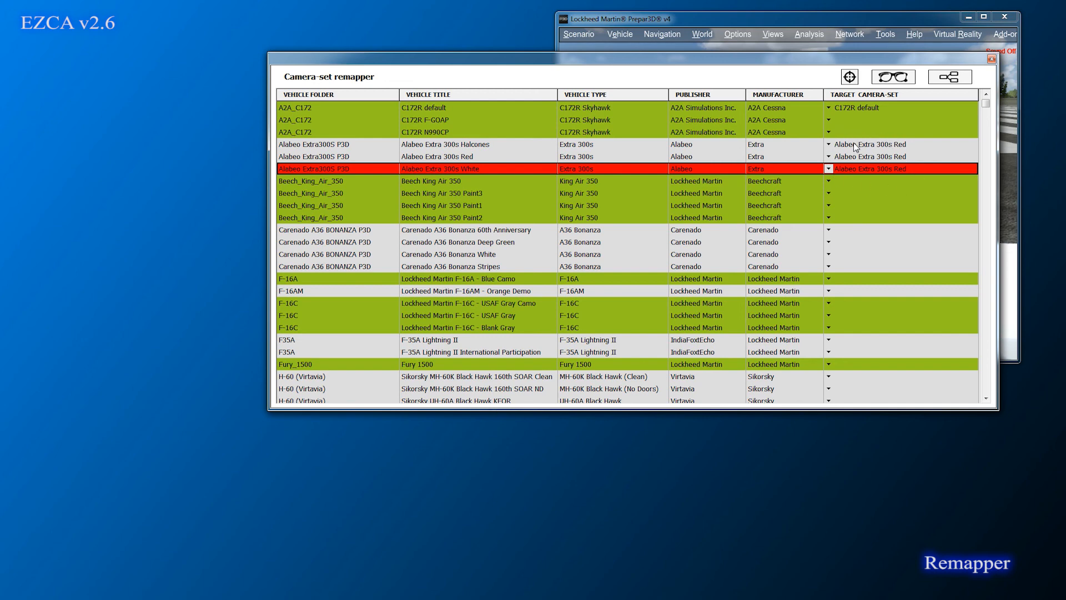
- In the camera set explorer, rename the Alabeo Extra 300s Red camera set as Extra 300s and close the remapper
click(893, 77)
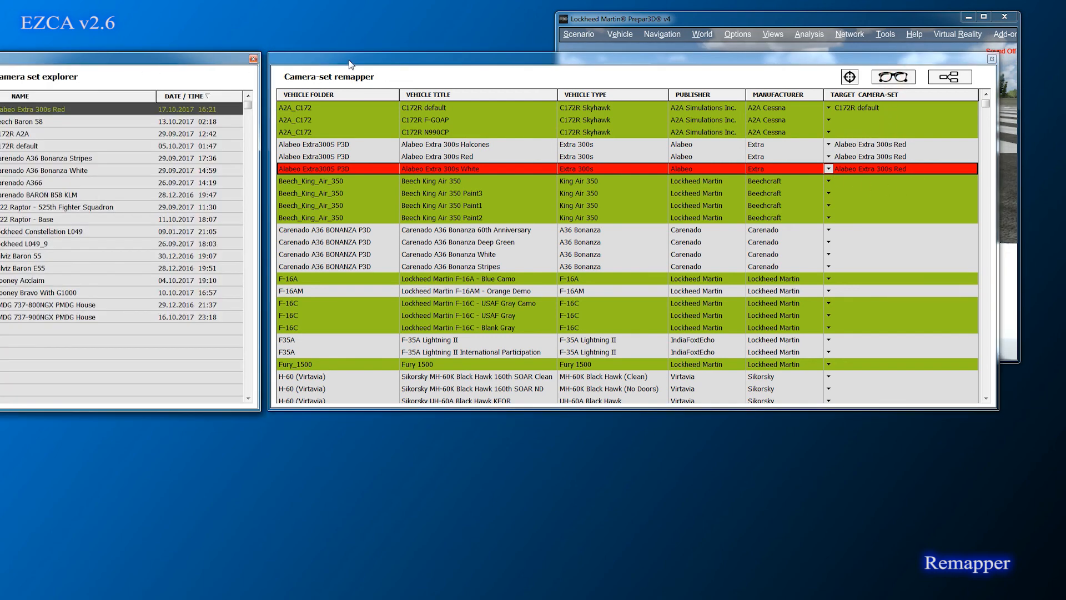
drag(349, 59, 375, 60)
click(103, 110)
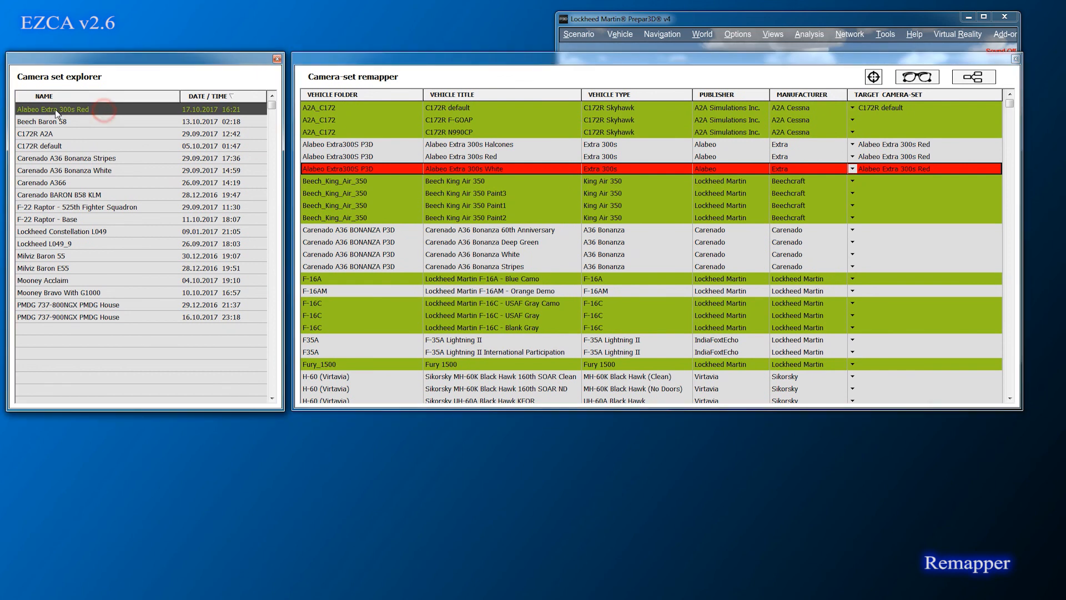
right_click(90, 109)
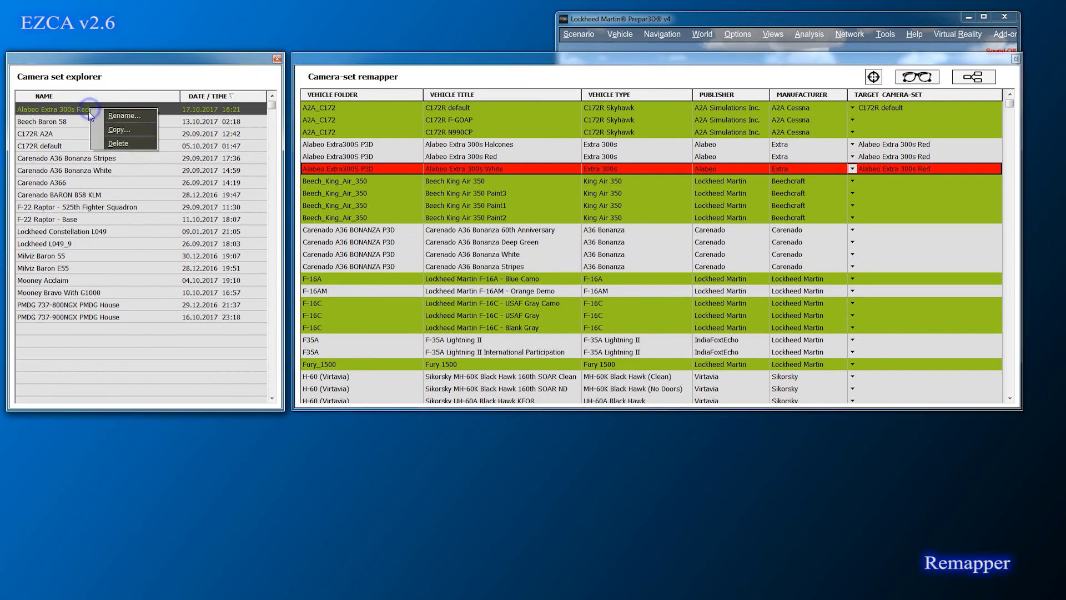
click(117, 115)
key(BackSpace)
key(BackSpace)
key(BackSpace)
key(BackSpace)
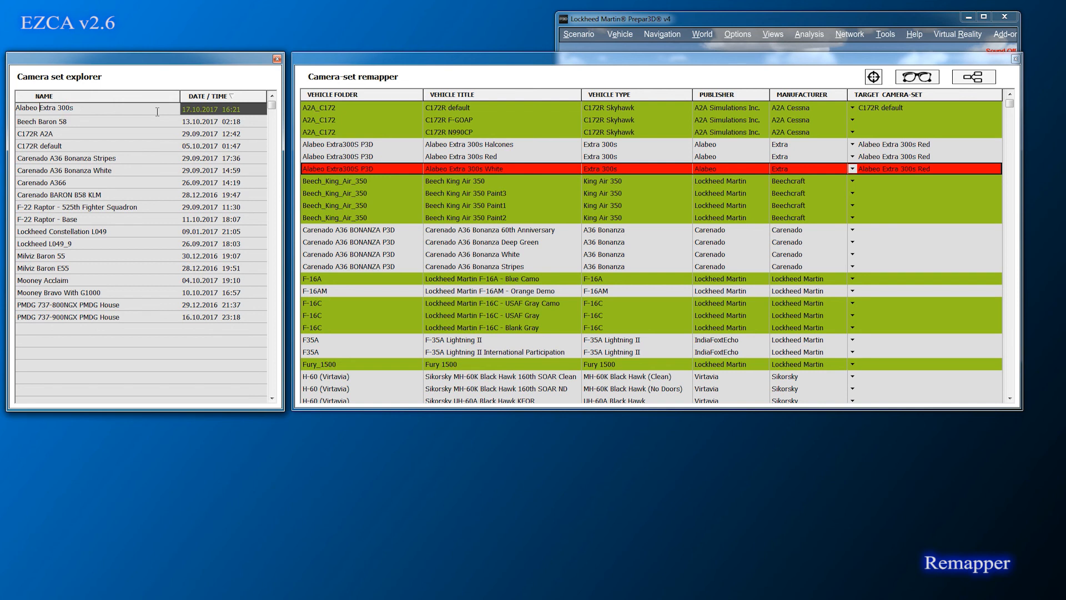
key(BackSpace)
key(BackSpace)
key(BackSpace)
key(BackSpace)
key(BackSpace)
key(BackSpace)
key(BackSpace)
key(Return)
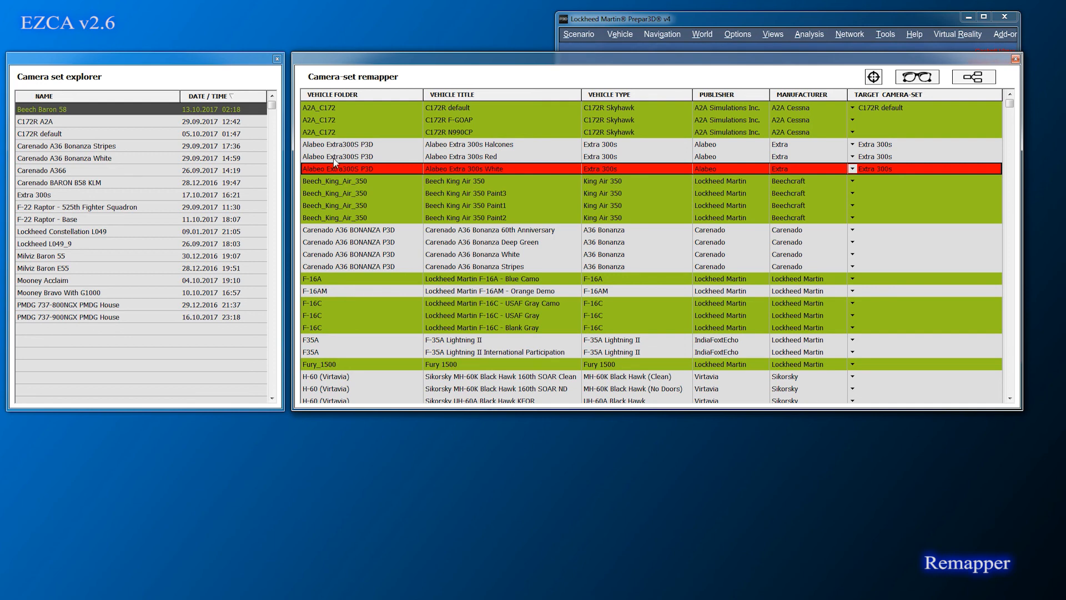
click(1016, 59)
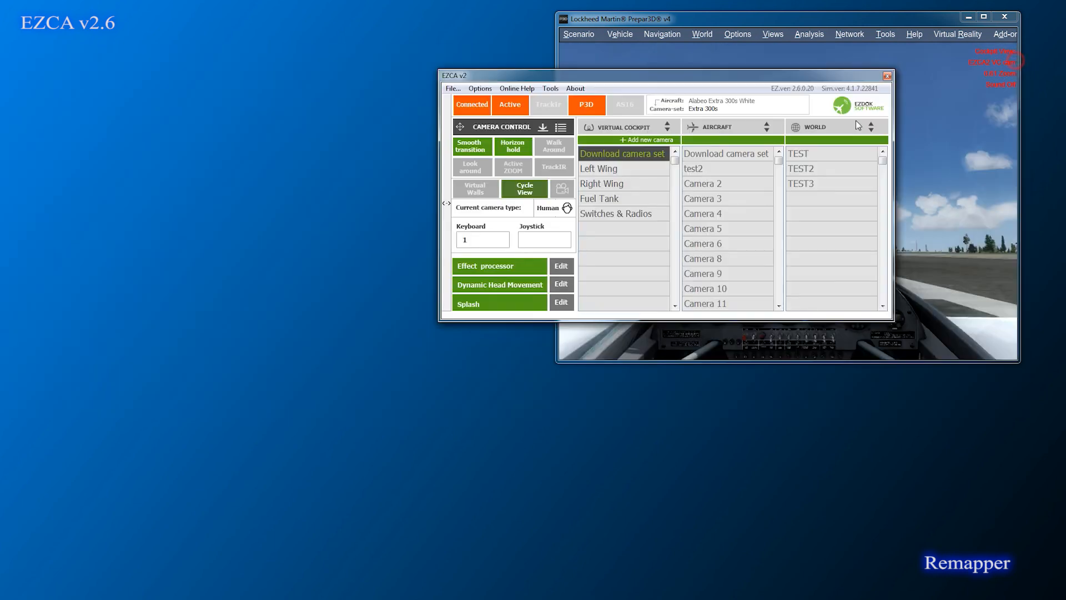